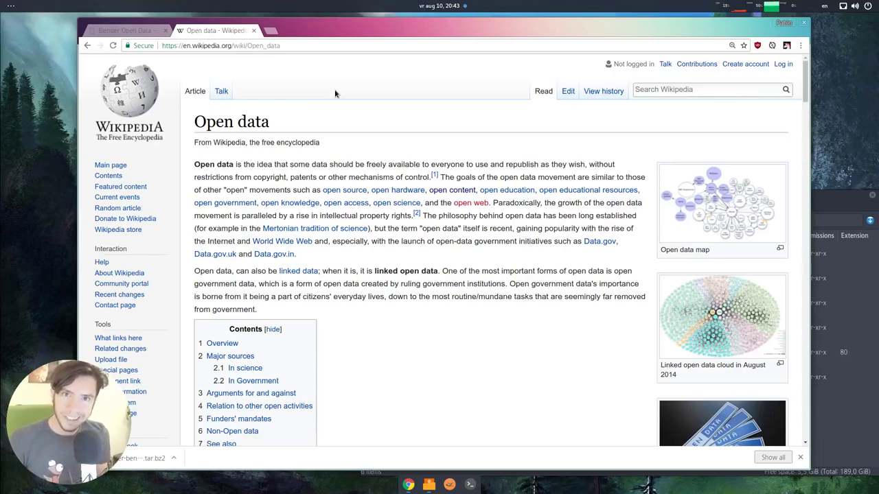
key("ctrl+shift+Tab")
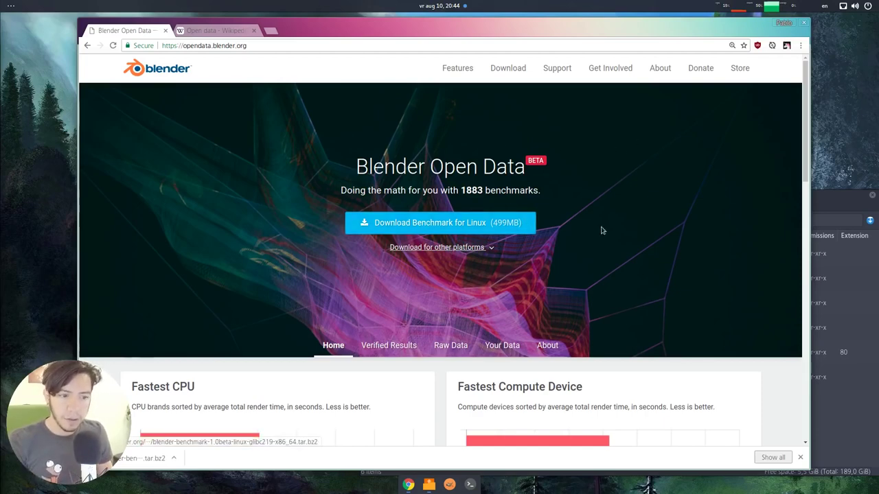
left_click(488, 247)
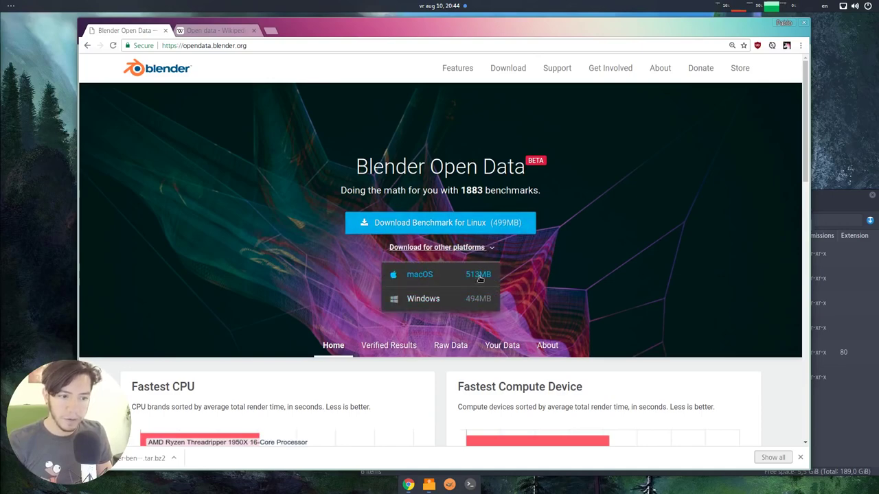
left_click(576, 261)
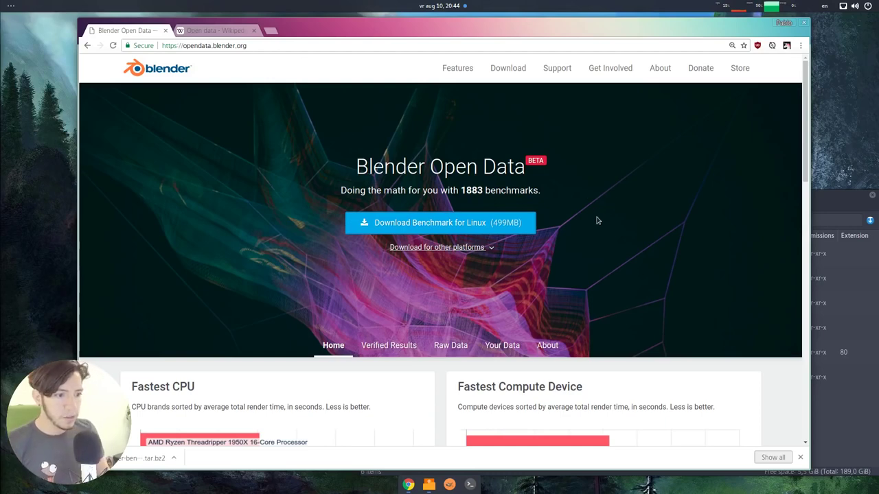
Step: Run the blender-benchmark executable from the file manager, confirming Execute
left_click(844, 193)
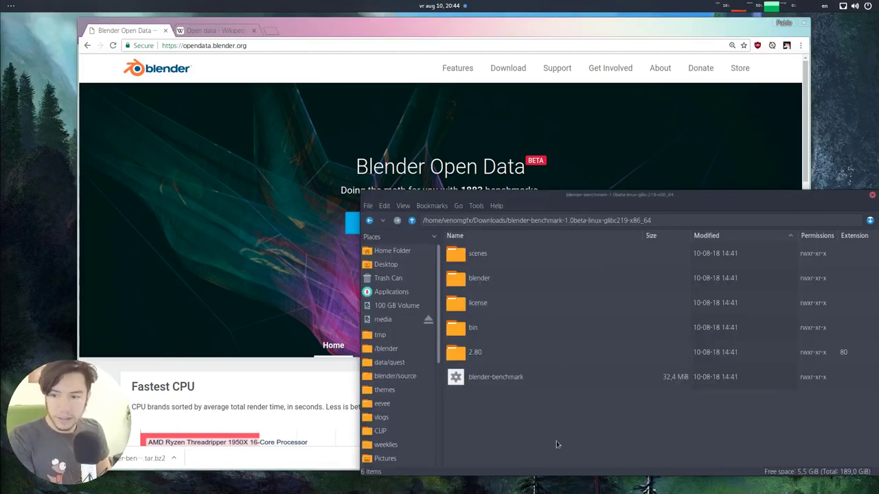
left_click_drag(561, 444, 445, 379, "super")
double_click(402, 322)
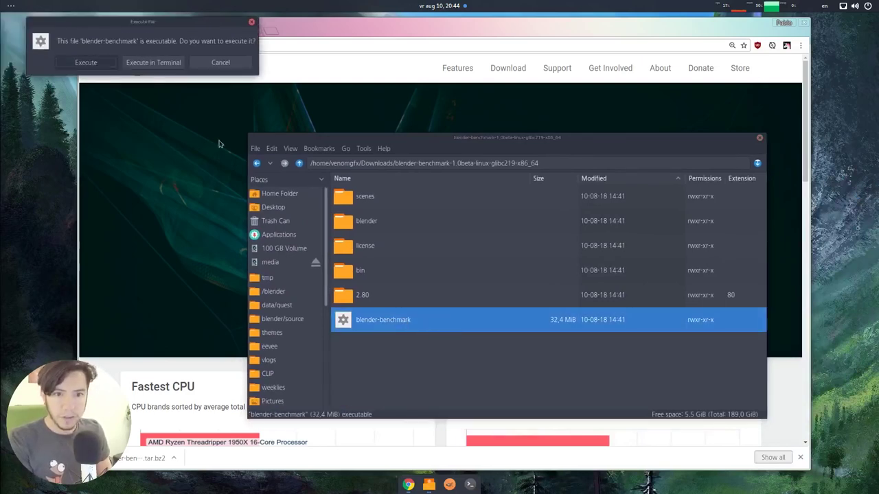
left_click(94, 62)
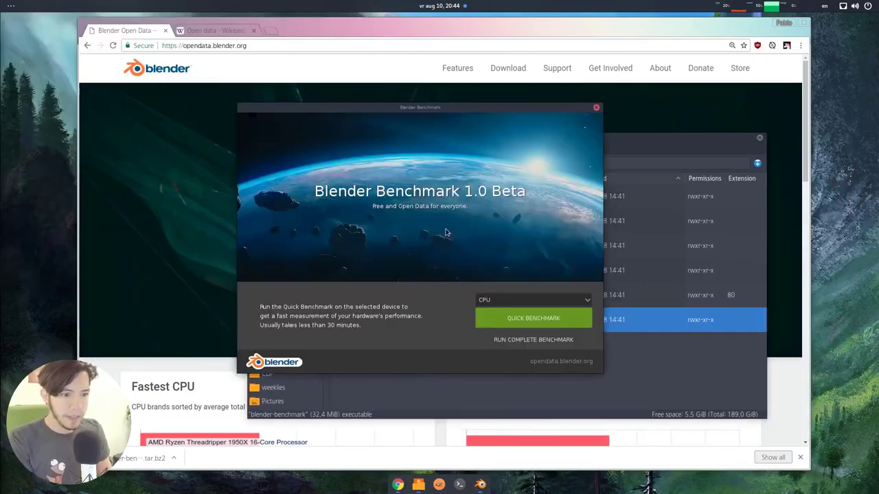
Step: Move the file manager aside and keep CPU as the compute device to test
left_click(704, 333)
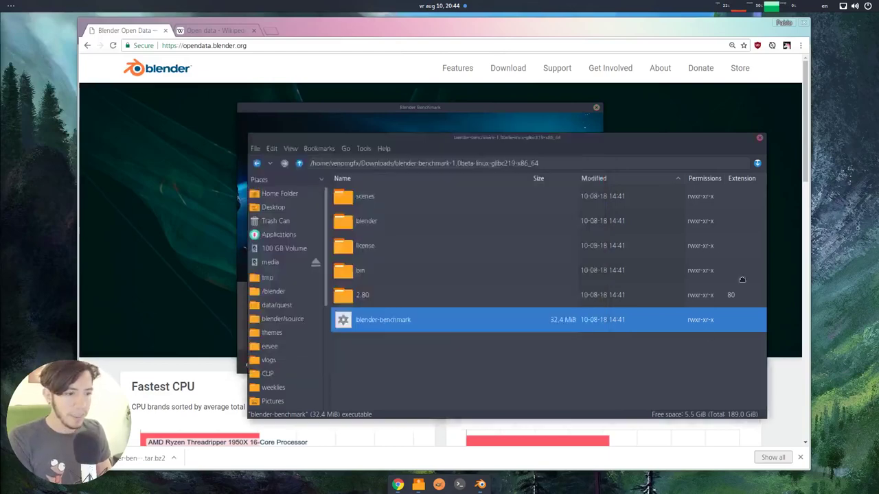
left_click_drag(700, 178, 875, 226)
left_click_drag(481, 236, 501, 228)
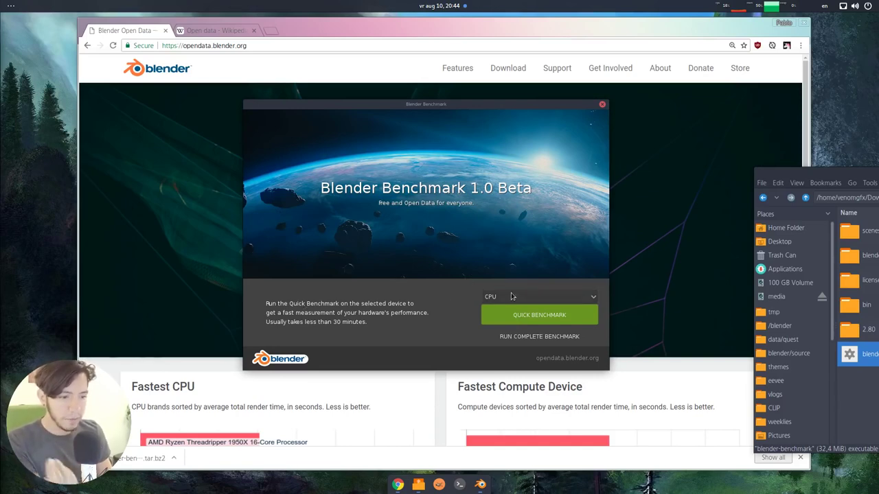
left_click(534, 297)
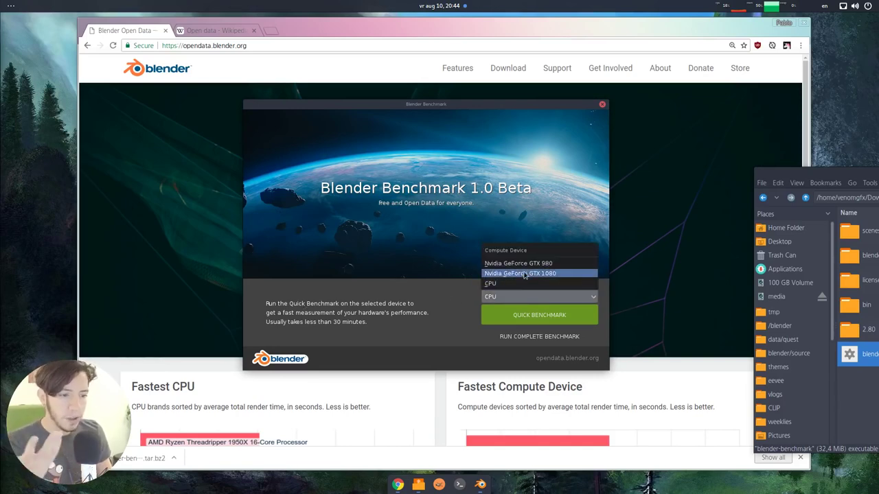
left_click(376, 233)
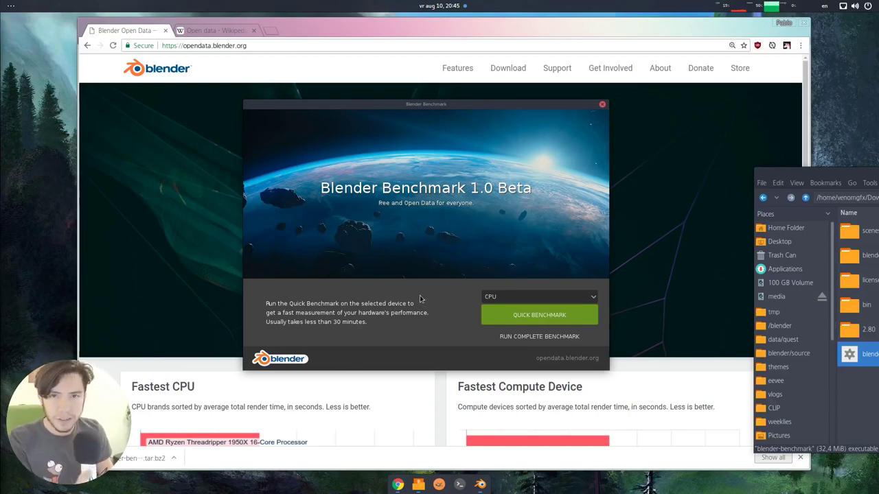
Step: Start the quick benchmark so bmw27 and classroom render on the CPU, giving 00:12.23
left_click(569, 315)
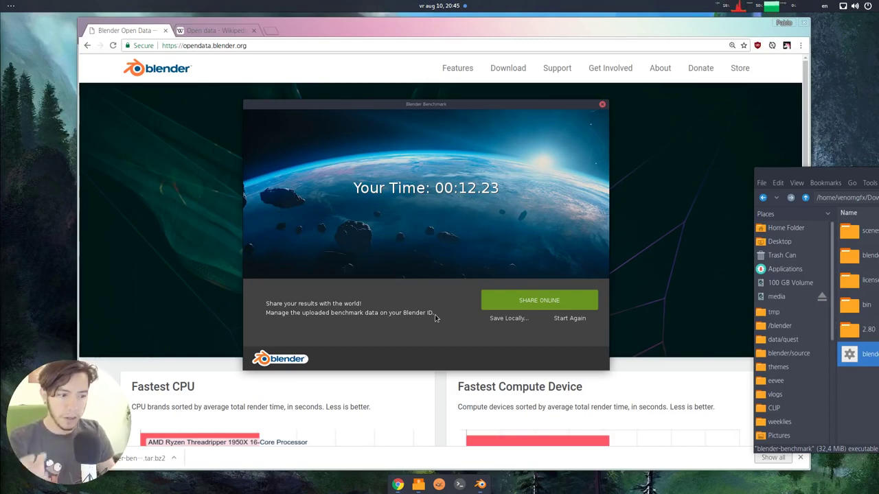
Step: Save the result as benchmark-result.txt, pasting the blender-benchmark folder path as the location
left_click(508, 318)
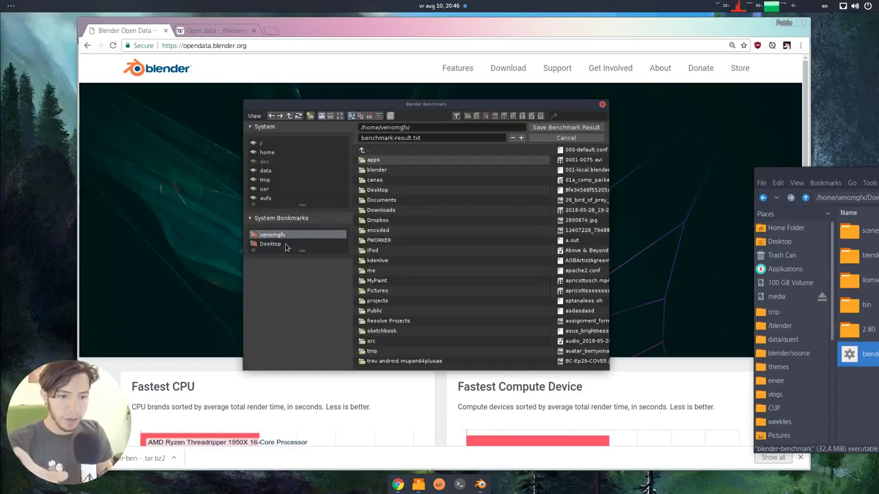
left_click_drag(851, 174, 316, 203)
left_click(460, 226)
key("ctrl+c")
key("ctrl+v")
left_click(428, 114)
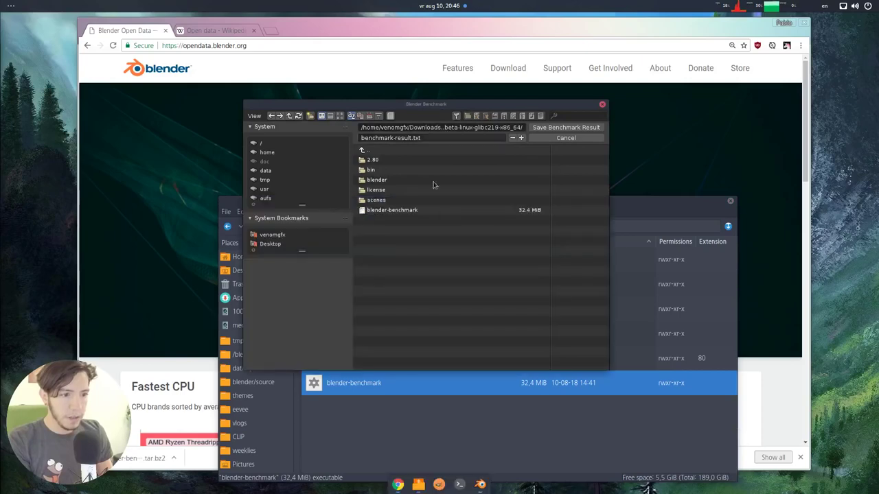
left_click(575, 128)
Step: Select the saved benchmark-result.txt in the file manager
left_click(366, 405)
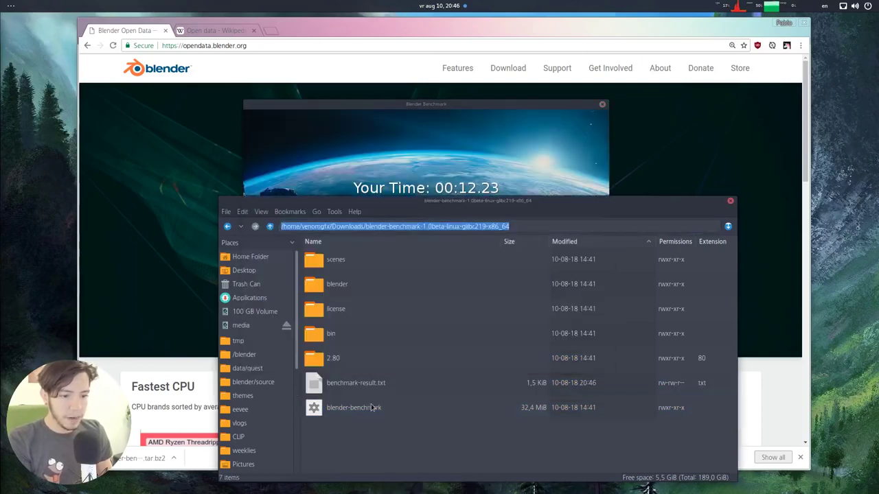
left_click(384, 388)
left_click_drag(417, 323, 506, 243, "super")
Step: Open benchmark-result.txt in gedit and highlight the CPU name and bmw27 total render time
key("Return")
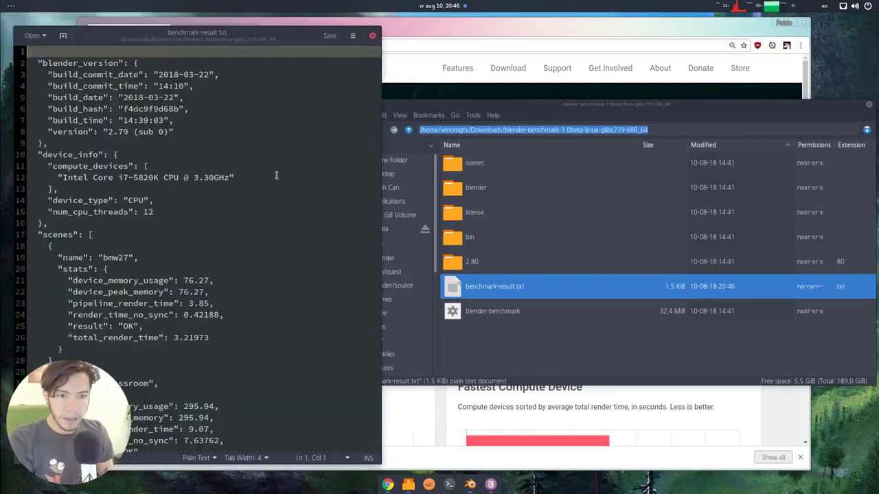
left_click_drag(277, 172, 575, 326, "super")
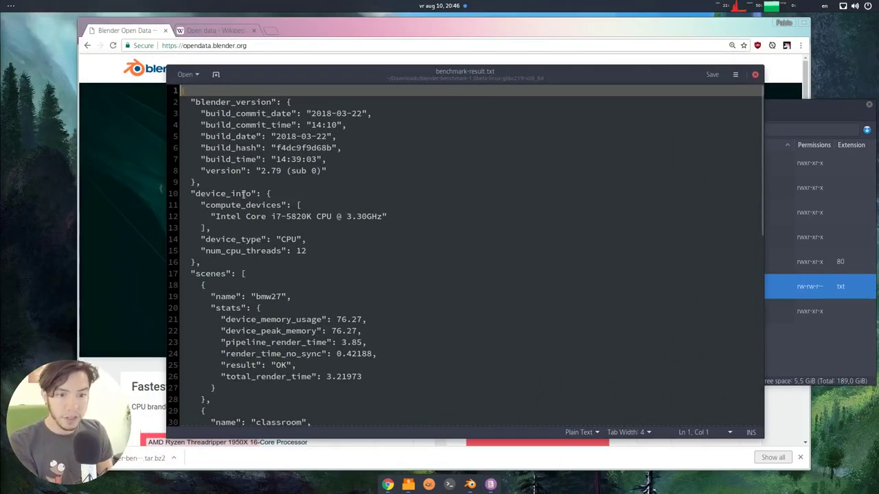
left_click_drag(387, 217, 211, 216)
scroll(280, 241, "down", 1)
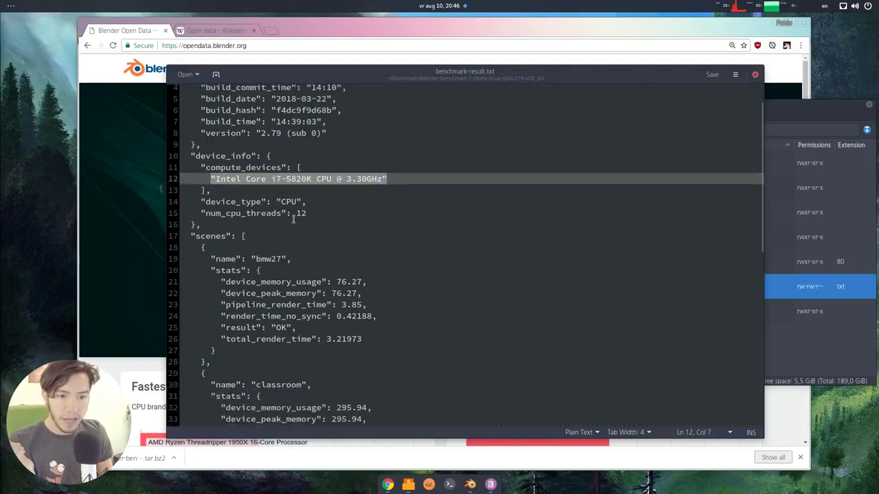
scroll(278, 235, "down", 3)
left_click_drag(219, 248, 180, 123)
left_click(300, 192)
double_click(348, 226)
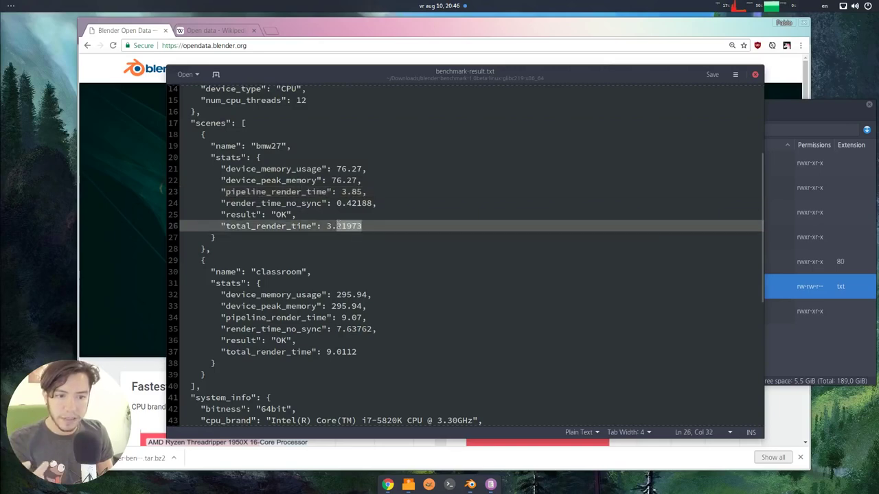
Step: Check the debian distribution, CPU threads and classroom stats, then close gedit and return to the benchmark
scroll(302, 226, "down", 5)
scroll(295, 232, "down", 2)
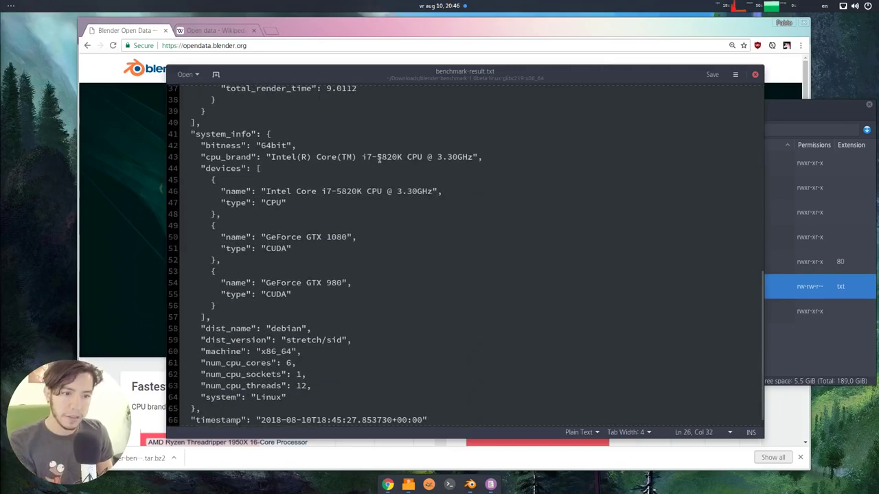
scroll(350, 254, "down", 1)
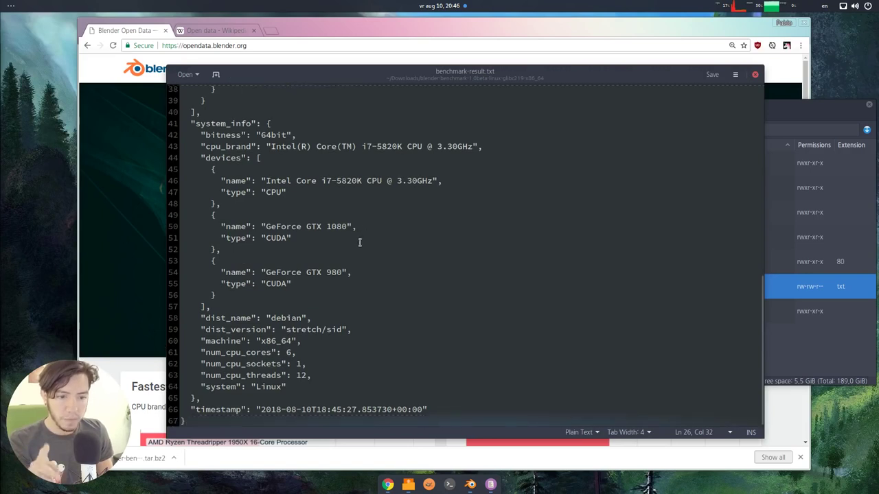
double_click(289, 318)
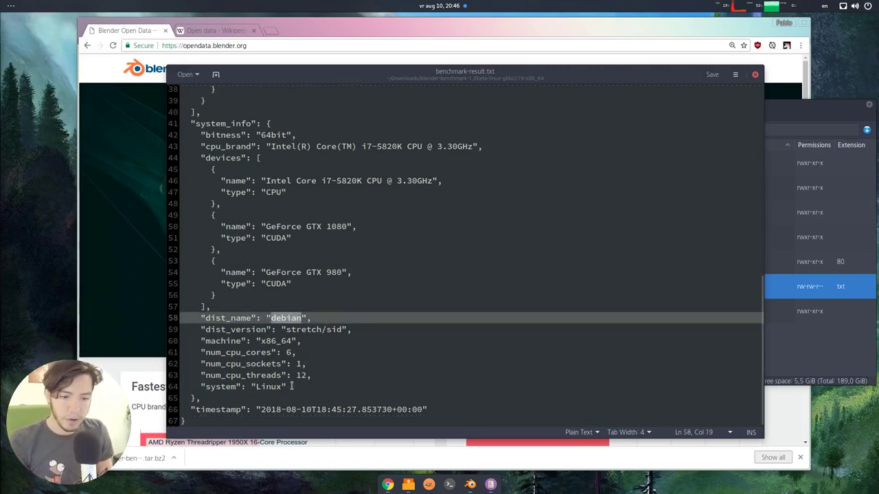
left_click(261, 374)
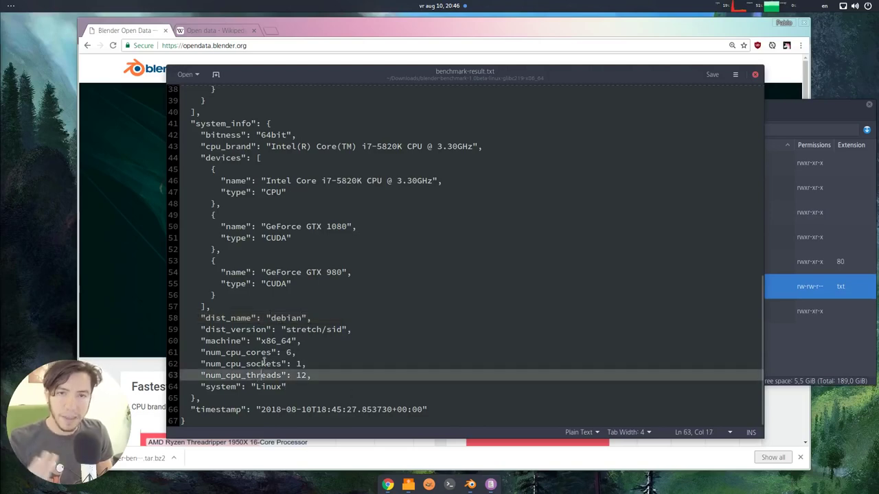
scroll(300, 366, "up", 8)
scroll(300, 365, "up", 5)
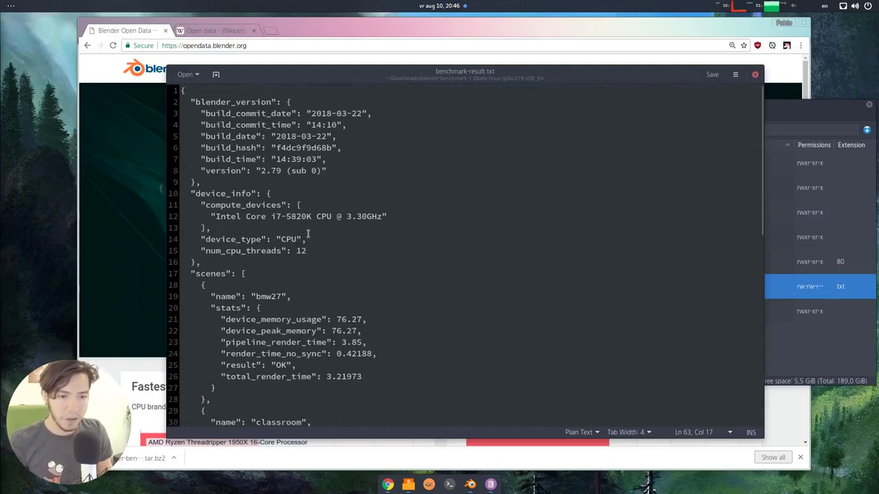
scroll(286, 227, "down", 8)
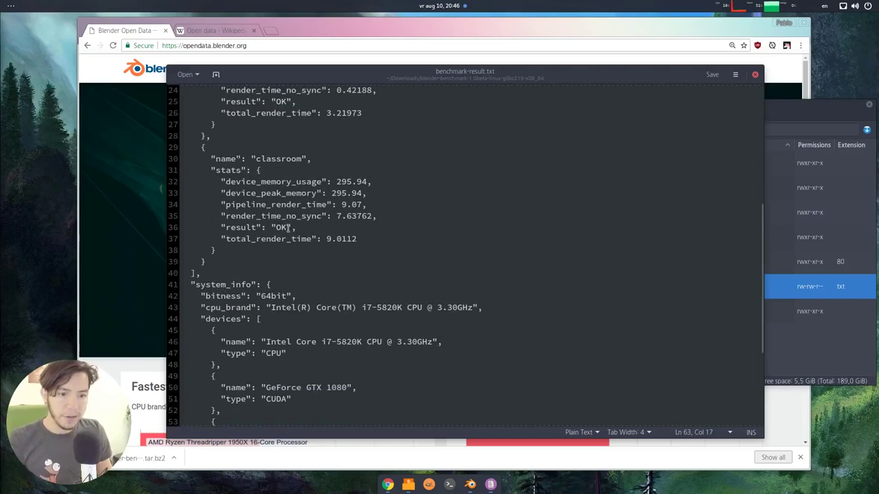
left_click(339, 171)
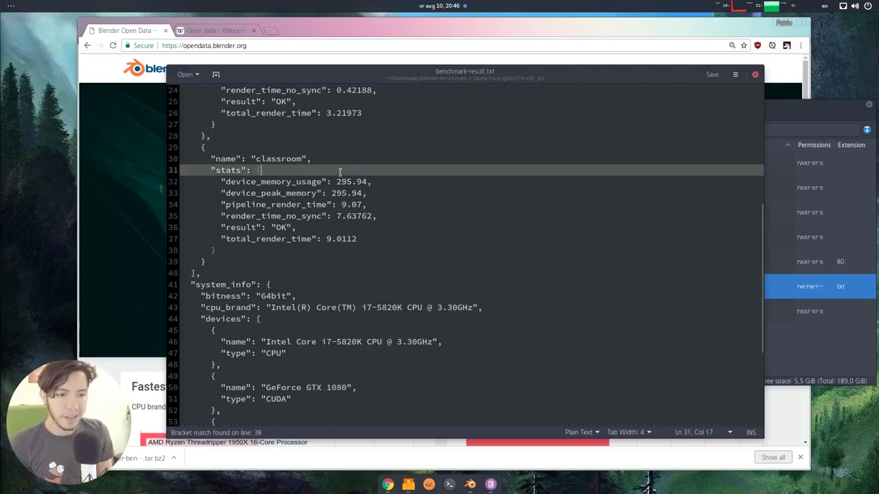
left_click(755, 75)
left_click(335, 309)
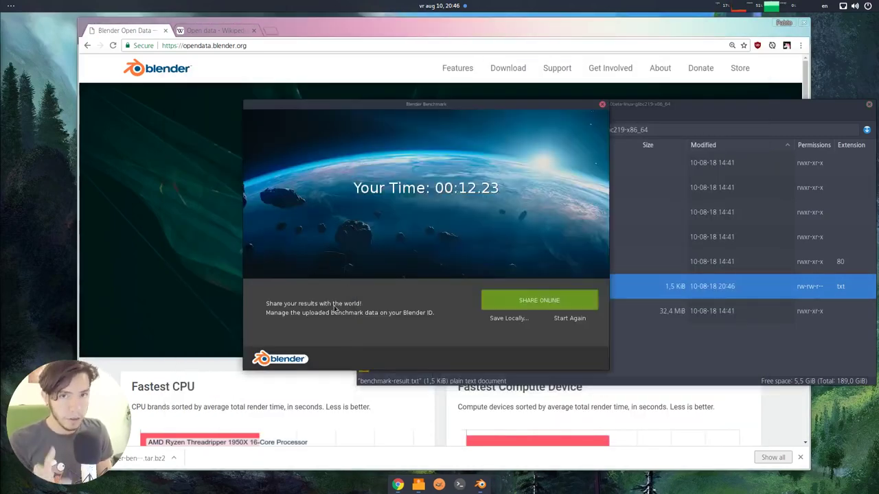
Step: Share the benchmark result online and look over its Open Data page
left_click(563, 302)
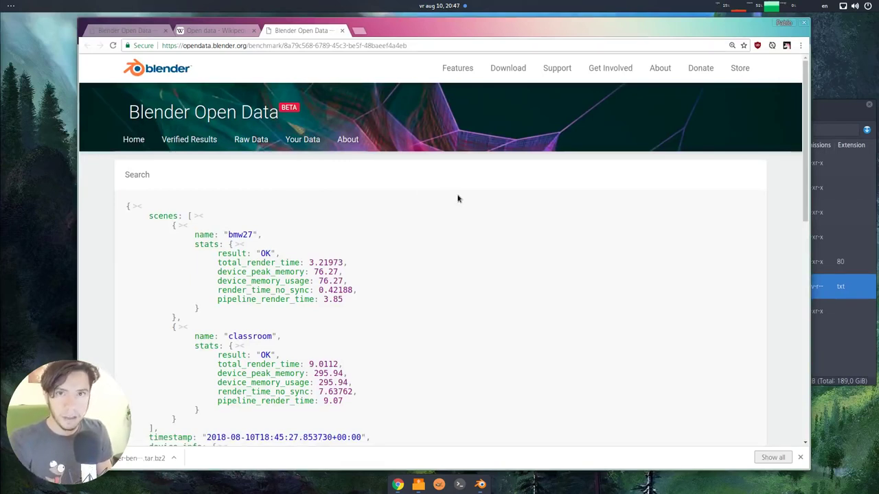
scroll(458, 197, "down", 12)
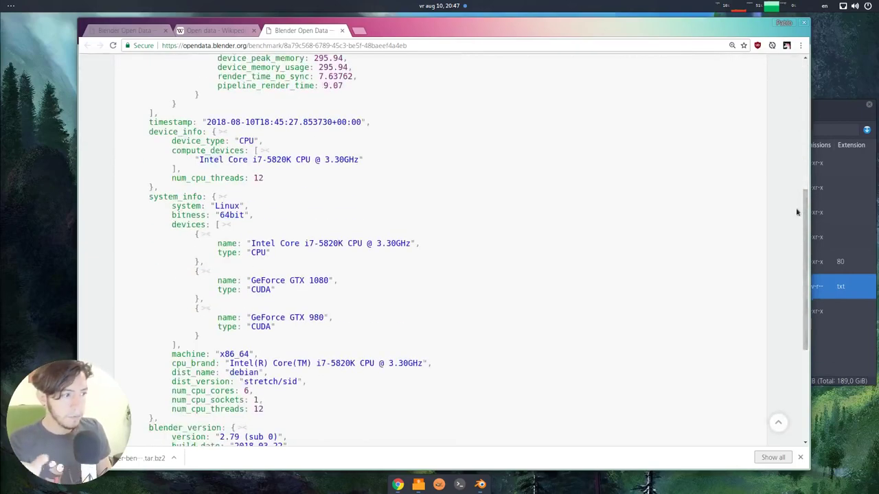
scroll(240, 184, "up", 15)
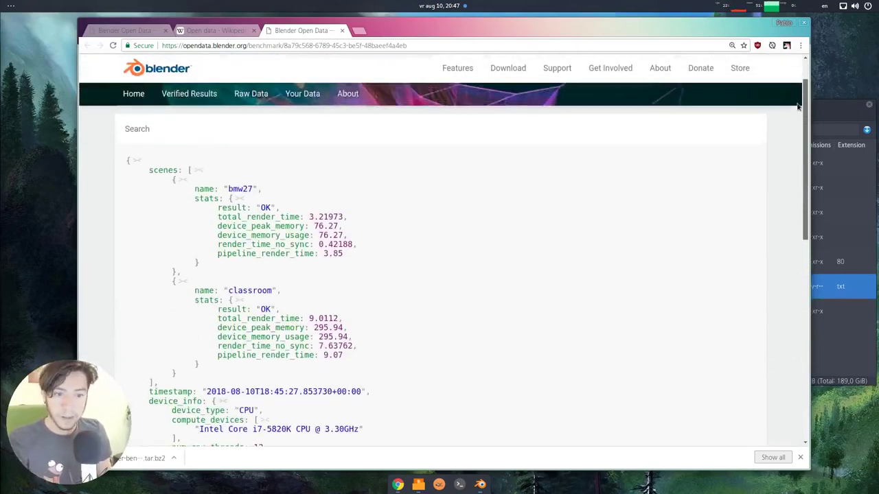
Step: Filter the result data by 'bmw', then clear the filter to show every scene
left_click(189, 179)
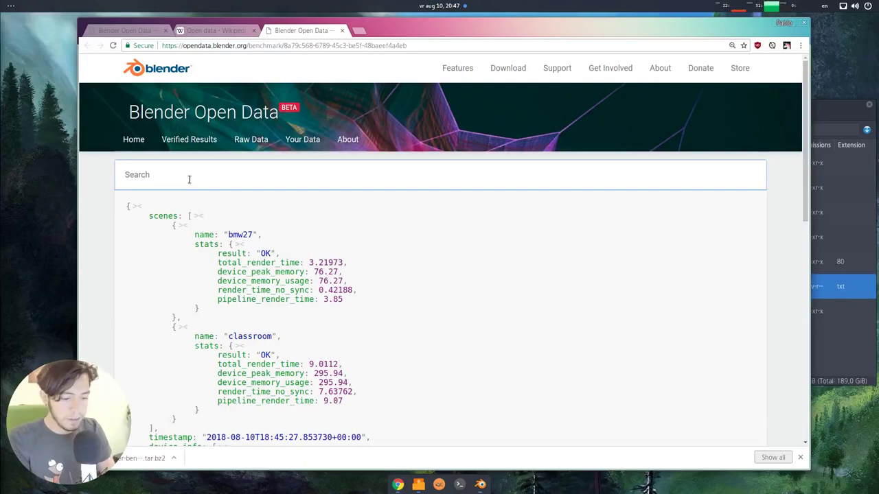
type("bmw")
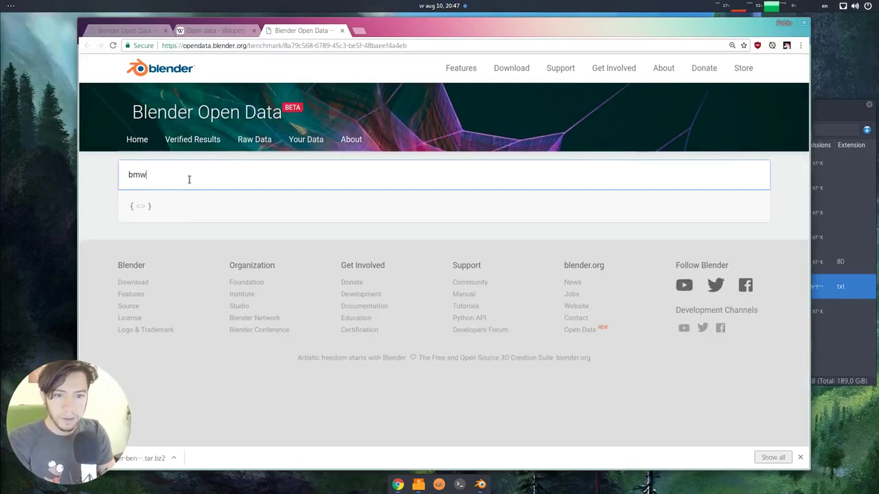
double_click(165, 176)
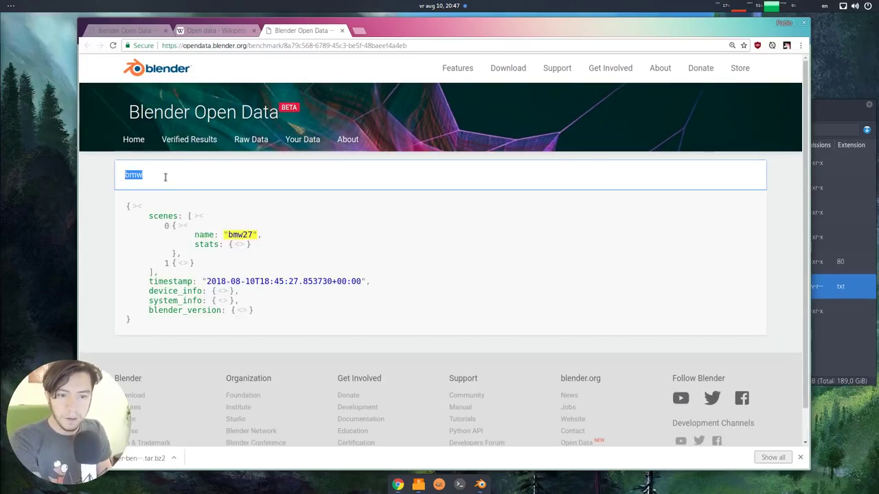
key("BackSpace")
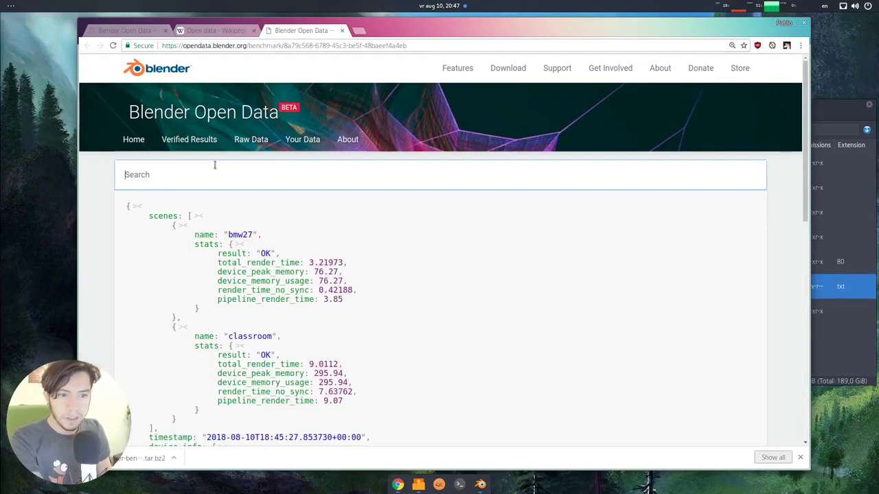
Step: Open My Data and preview benchmark 1906's public page in a temporary tab
left_click(303, 139)
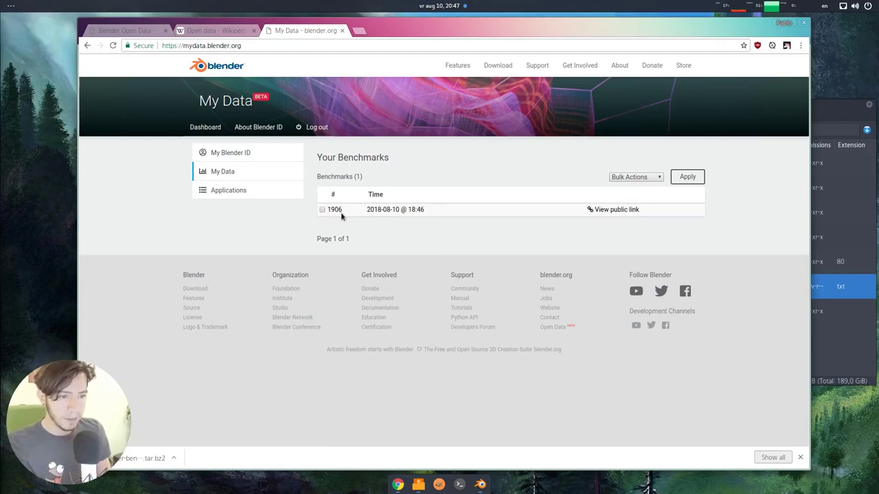
middle_click(422, 213)
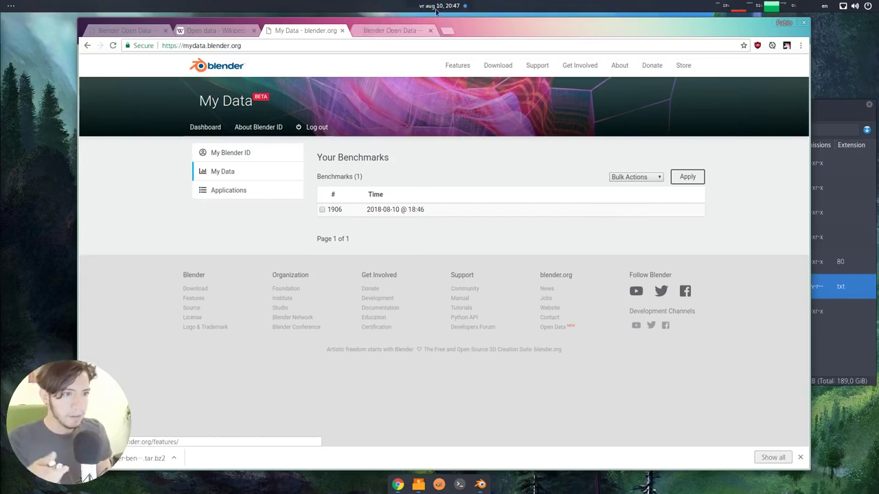
left_click(413, 33)
scroll(504, 229, "down", 5)
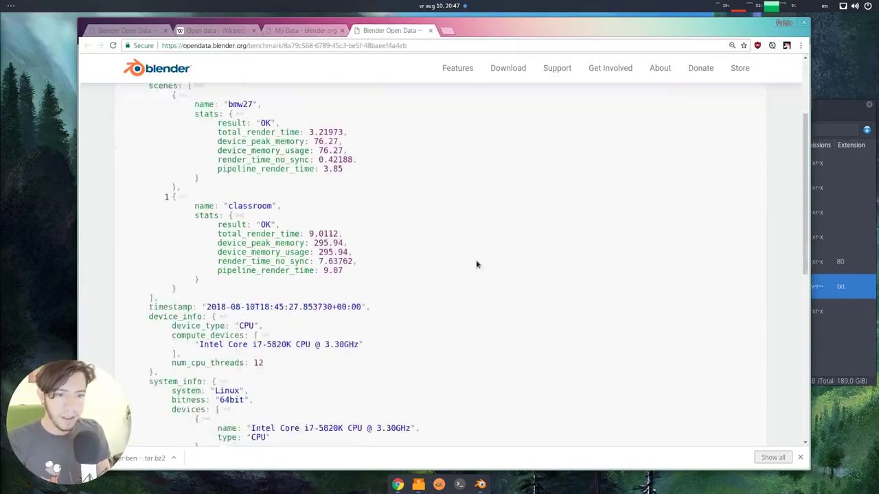
scroll(460, 284, "down", 3)
scroll(406, 145, "up", 5)
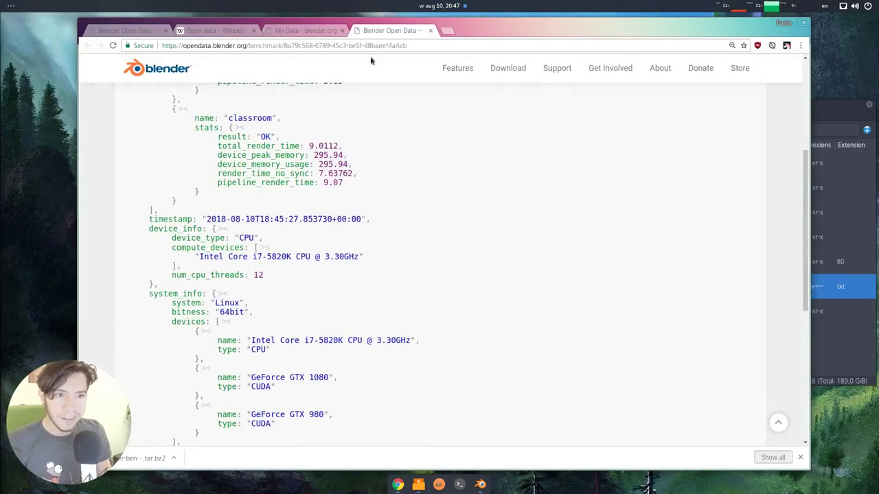
middle_click(386, 32)
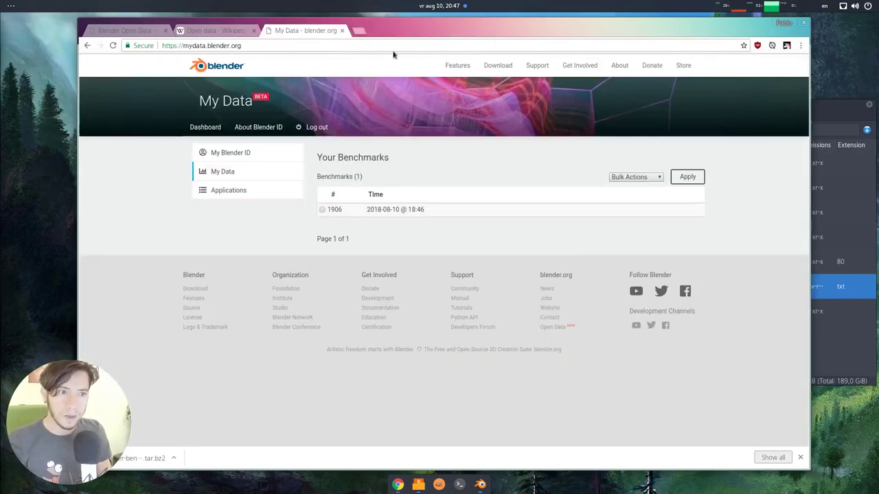
Step: Delete benchmark 1906 via Bulk Actions > Delete Selected, then view authorised applications
mouse_move(441, 209)
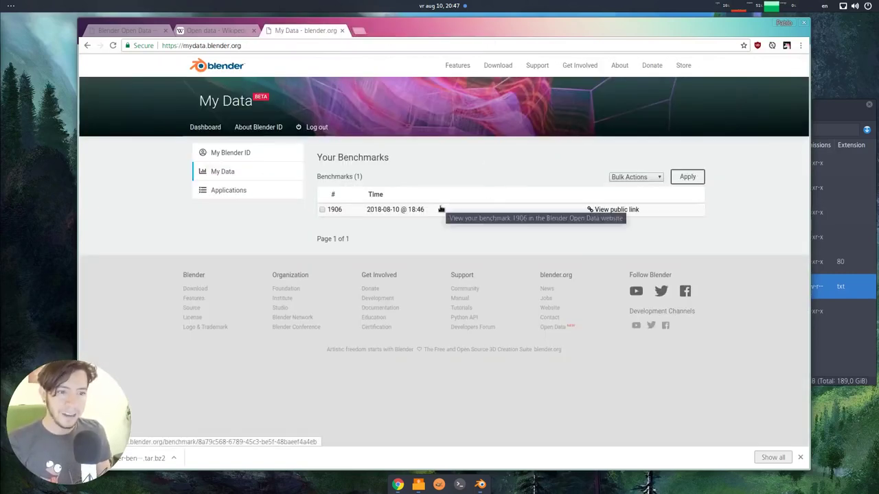
left_click(322, 210)
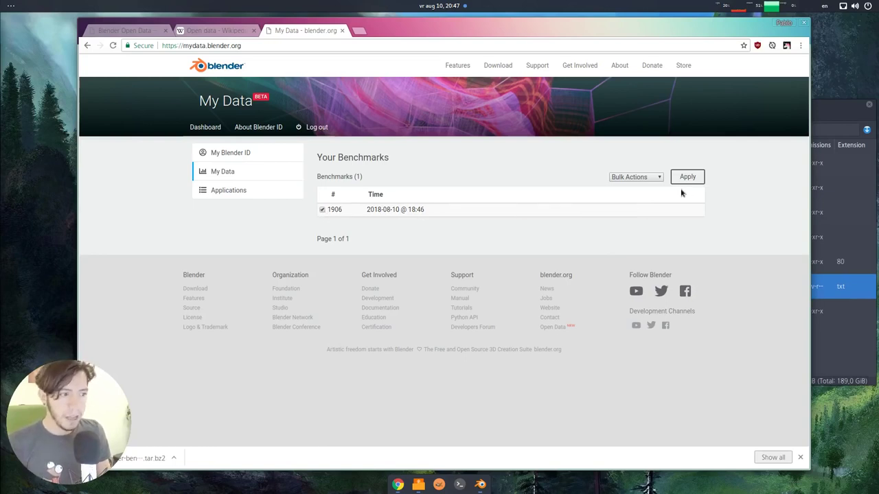
left_click(625, 177)
left_click(635, 194)
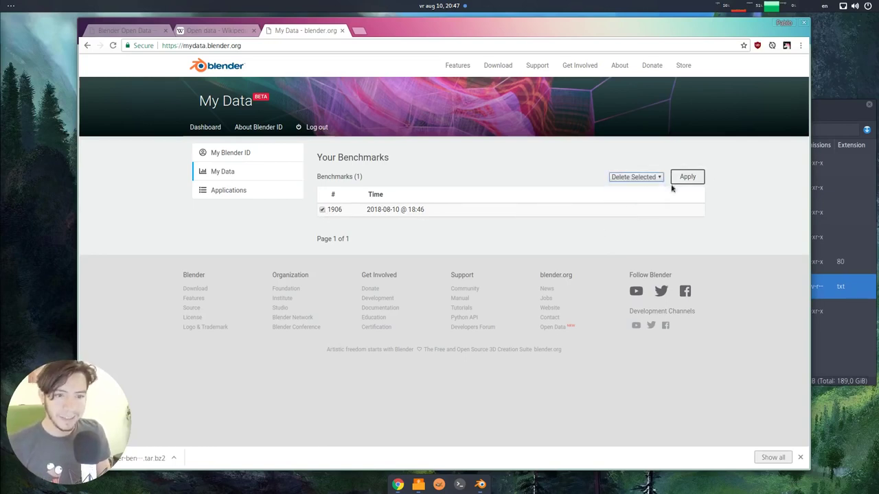
left_click(697, 177)
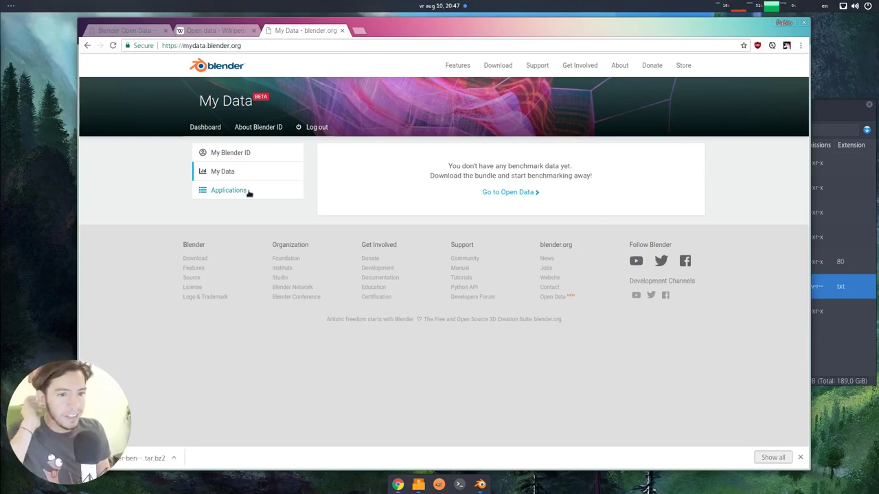
left_click(250, 190)
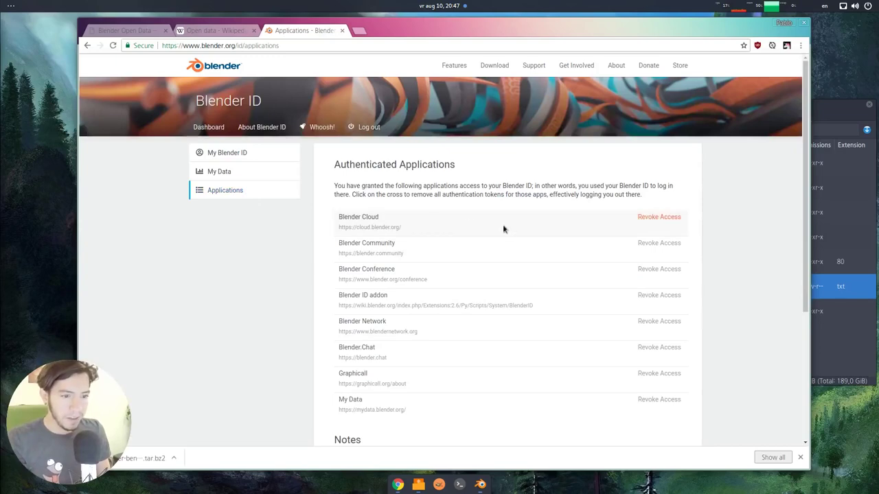
Step: Scroll through the Authenticated Applications list and go back to the empty My Data page
scroll(503, 234, "down", 3)
scroll(309, 241, "up", 3)
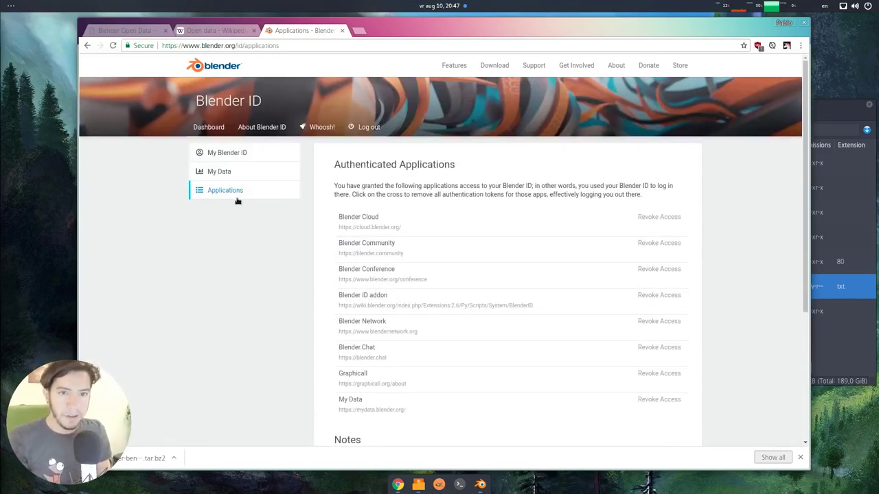
scroll(447, 279, "down", 3)
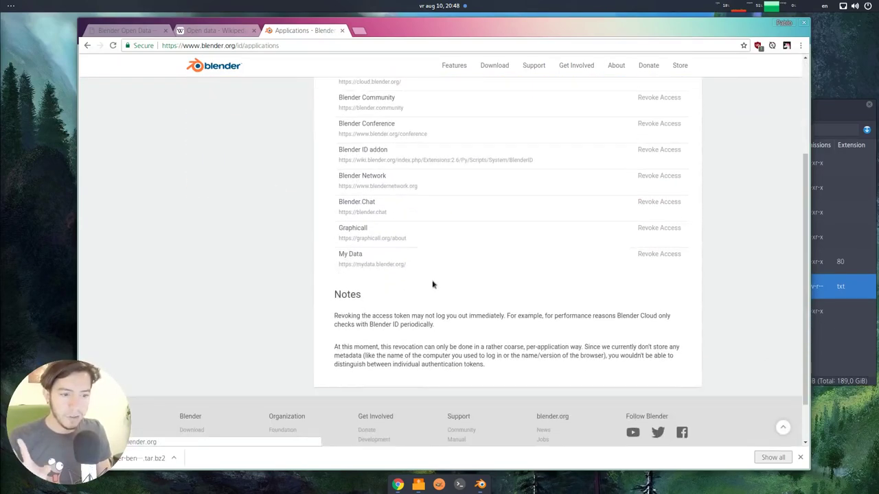
scroll(484, 252, "up", 1)
scroll(484, 253, "up", 2)
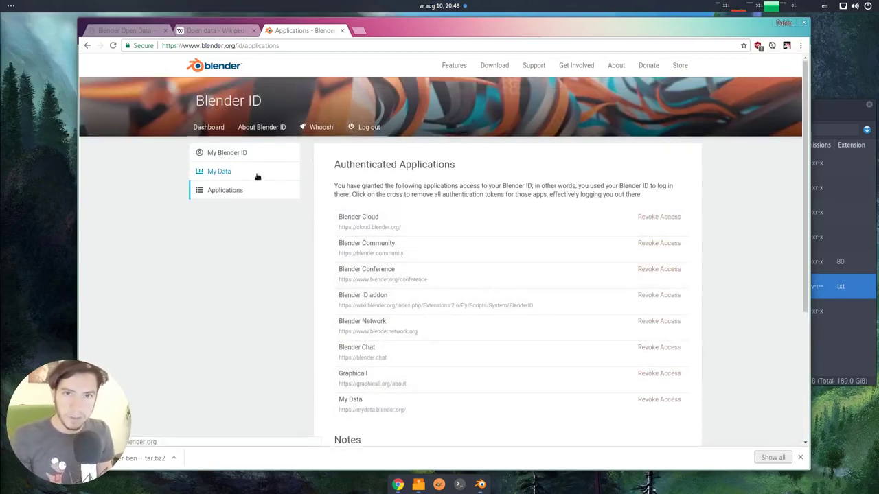
left_click(225, 174)
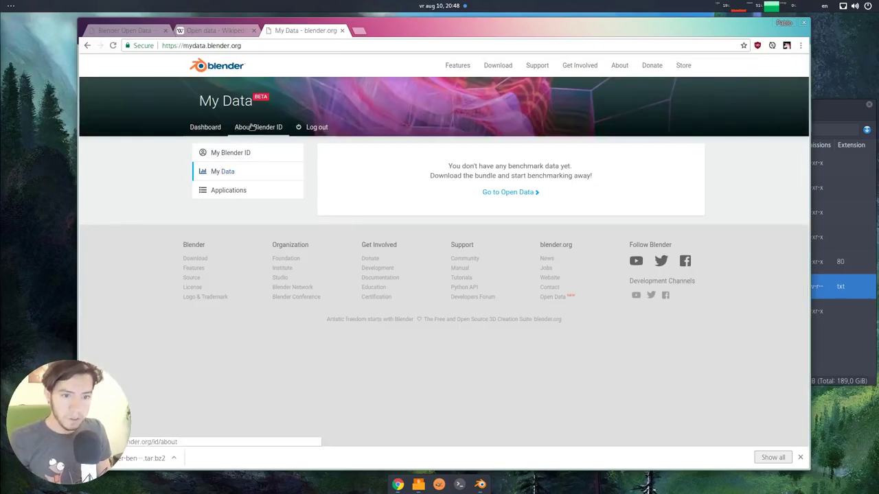
Step: Go to the Open Data home page (1884 benchmarks) and browse the Fastest CPU and Fastest Compute Device charts
left_click(511, 194)
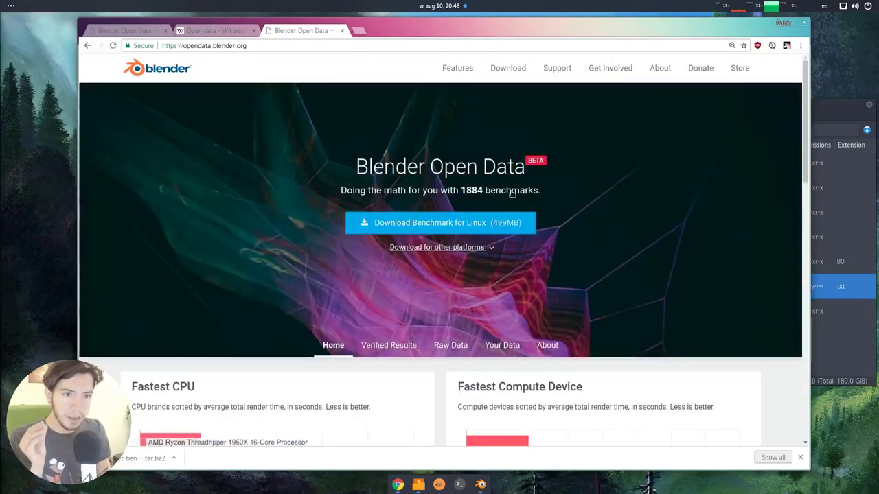
scroll(502, 266, "down", 1)
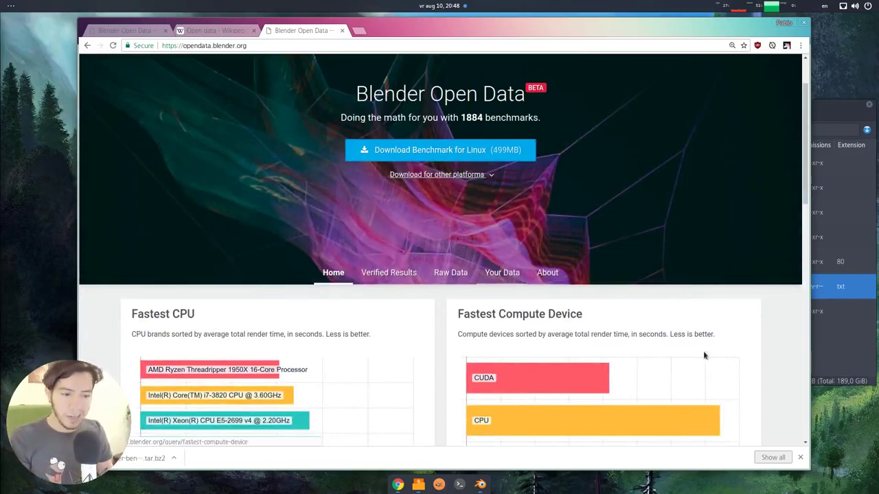
scroll(716, 233, "down", 3)
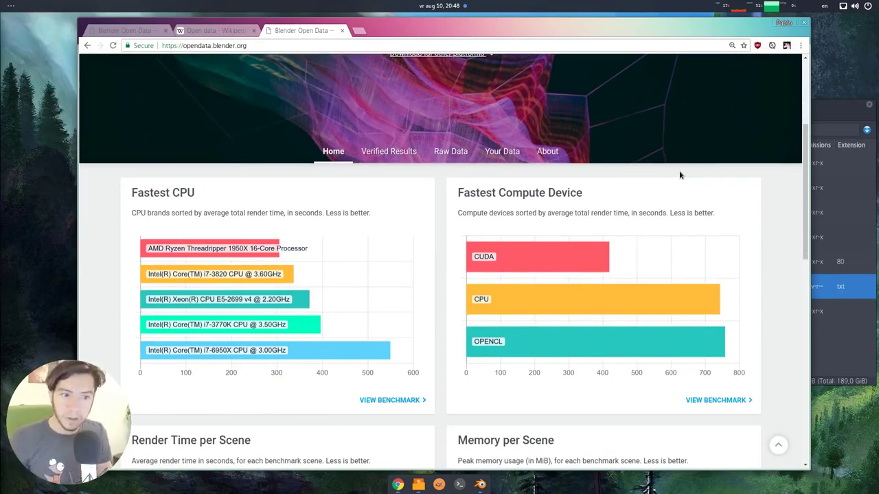
scroll(414, 174, "up", 5)
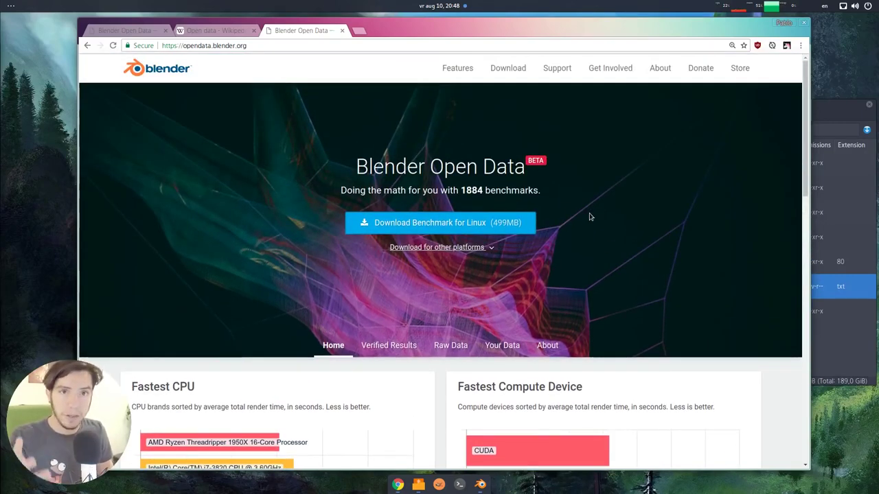
scroll(588, 217, "down", 6)
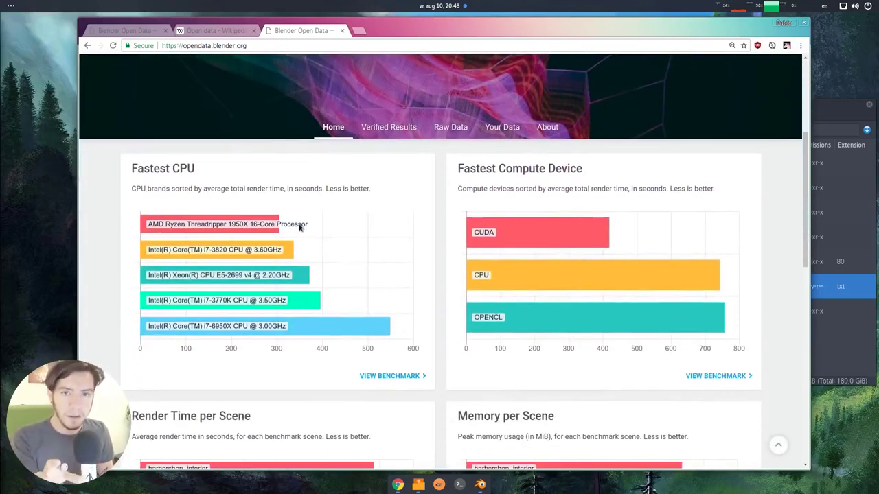
scroll(443, 230, "down", 5)
scroll(447, 235, "up", 5)
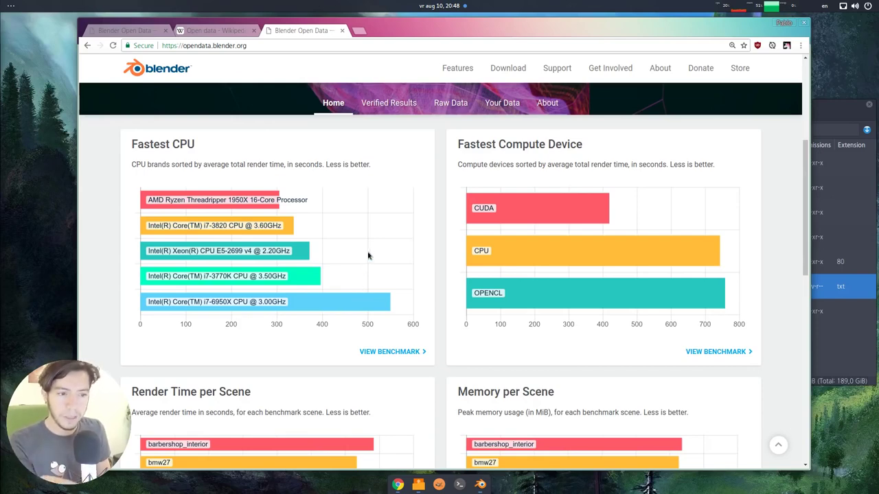
scroll(426, 237, "up", 4)
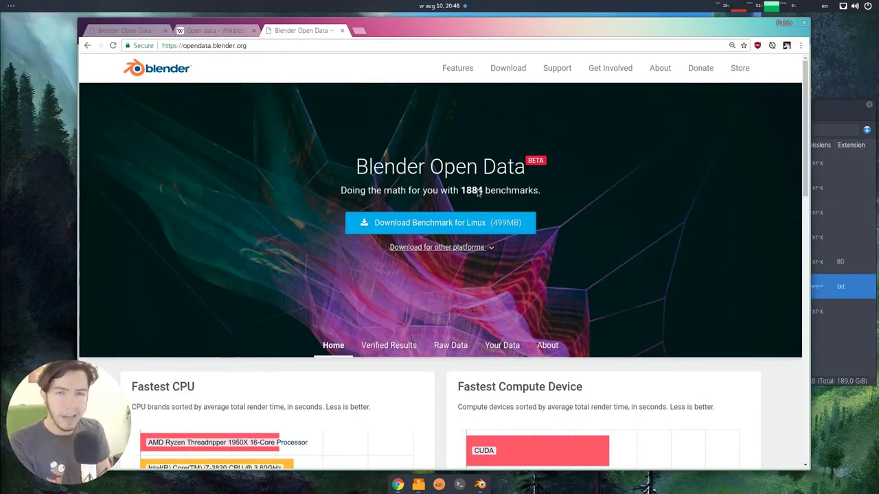
Step: Scroll down the home page past the Submissions per OS and Submissions per Scene charts
scroll(608, 222, "down", 5)
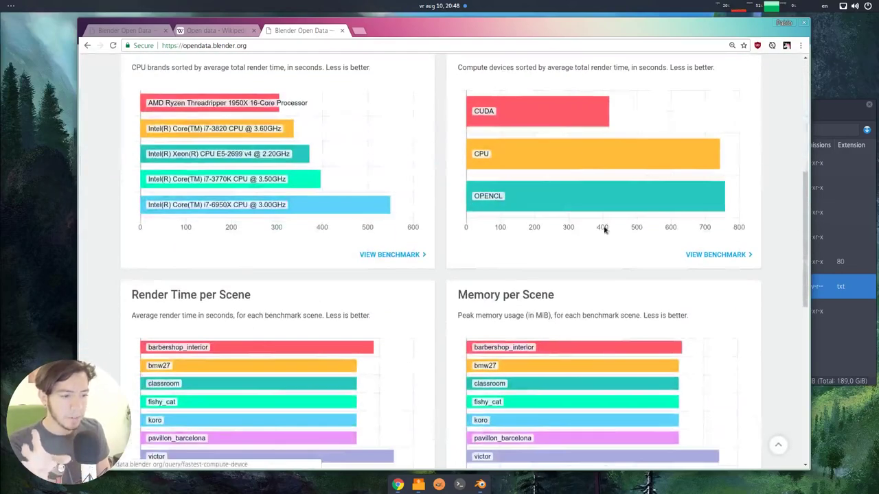
scroll(602, 230, "down", 3)
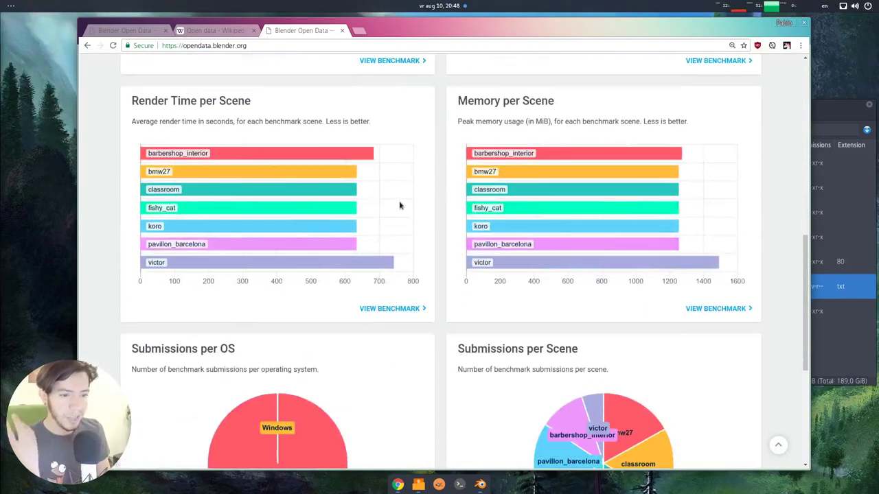
scroll(399, 205, "down", 4)
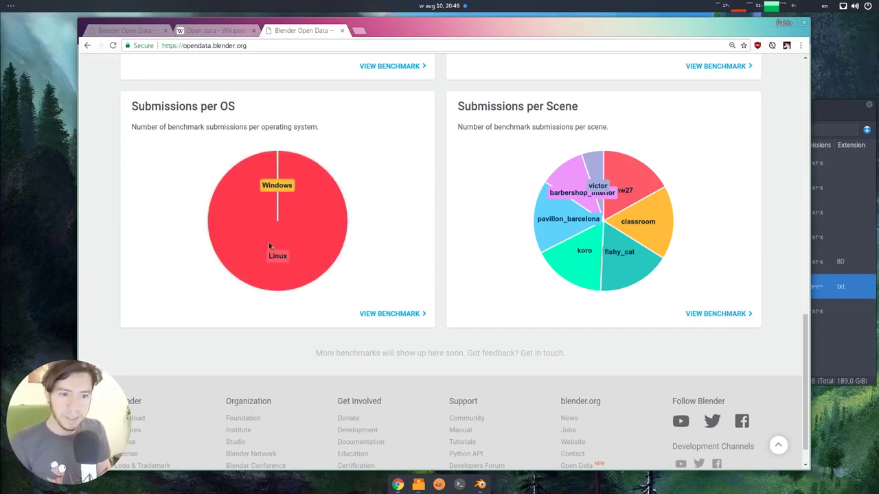
scroll(452, 295, "down", 1)
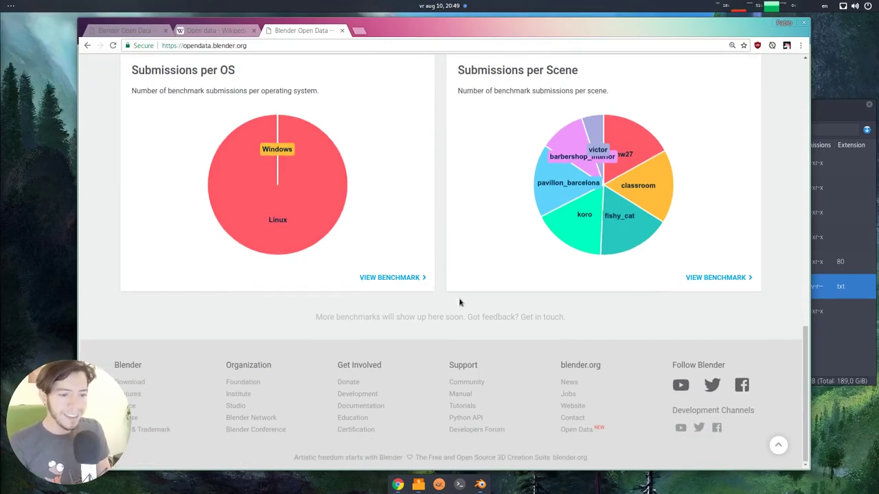
left_click_drag(798, 391, 800, 116)
scroll(351, 249, "up", 2)
scroll(455, 254, "down", 7)
scroll(452, 250, "down", 2)
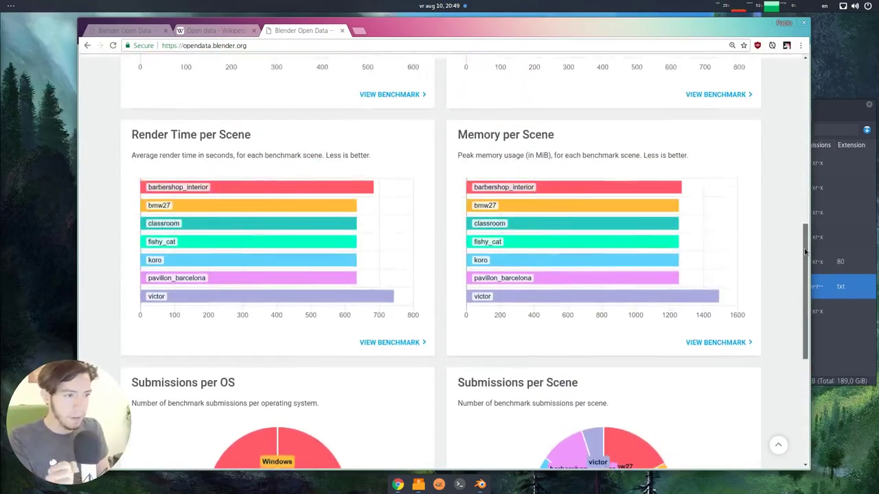
left_click_drag(807, 308, 534, 349)
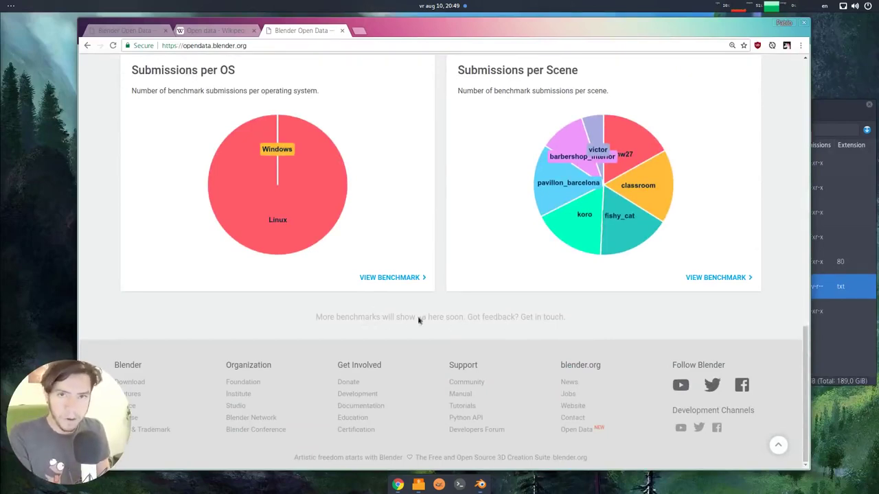
left_click(530, 317)
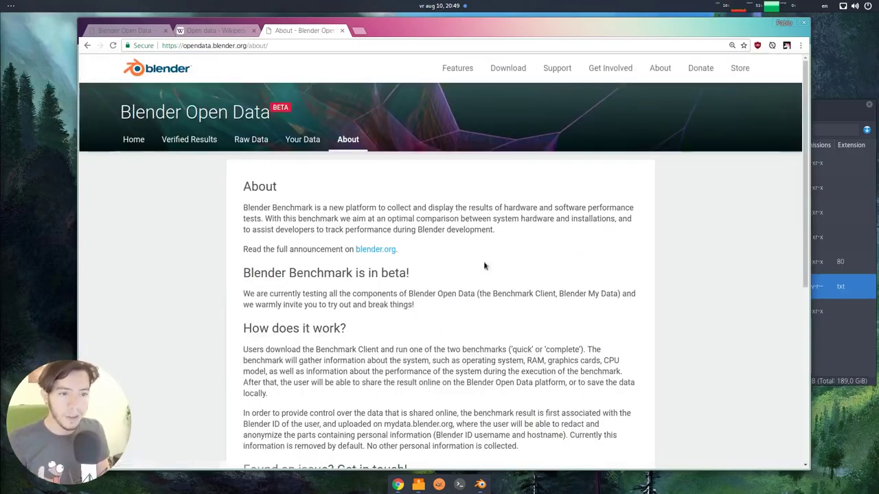
scroll(575, 269, "down", 4)
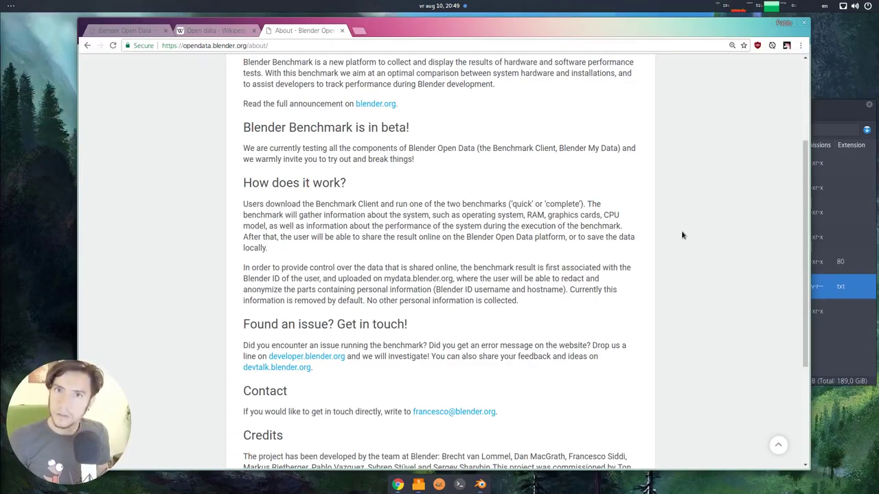
scroll(652, 235, "down", 3)
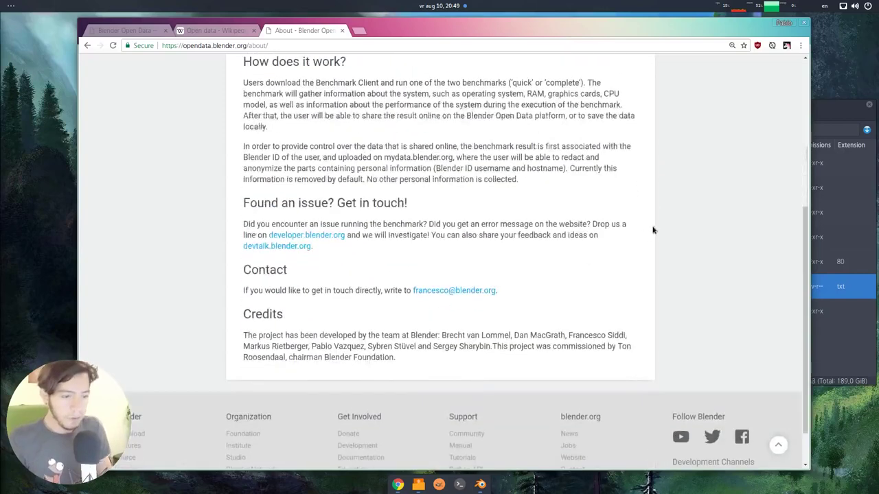
left_click_drag(805, 298, 802, 213)
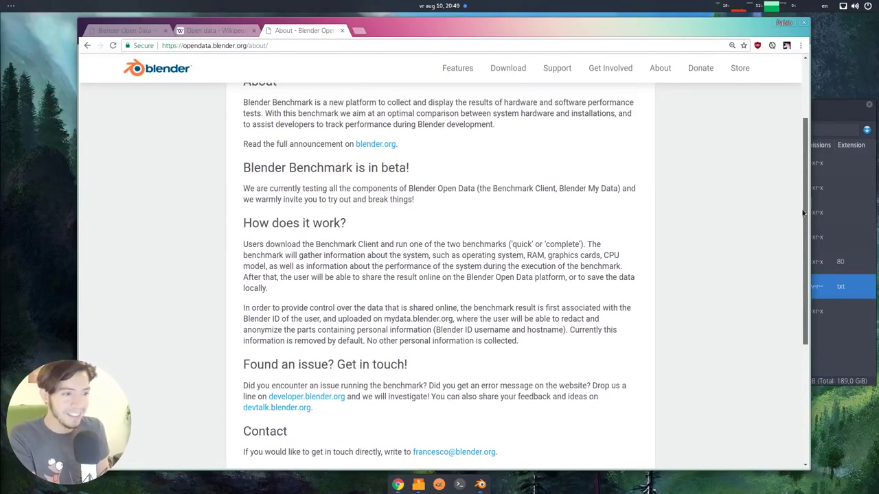
scroll(602, 220, "up", 2)
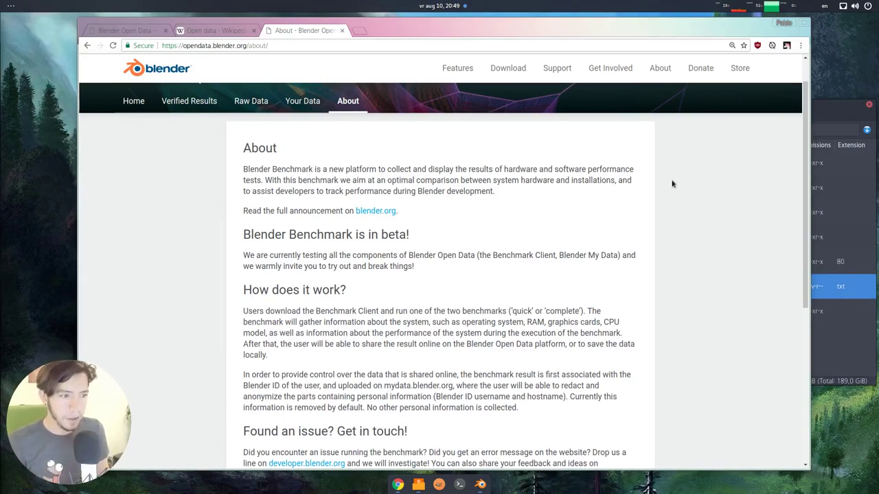
scroll(688, 189, "up", 1)
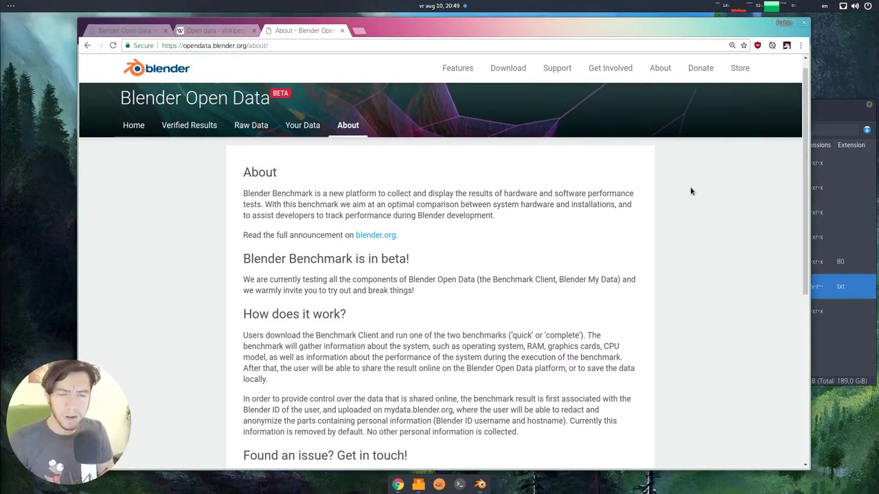
scroll(691, 196, "up", 1)
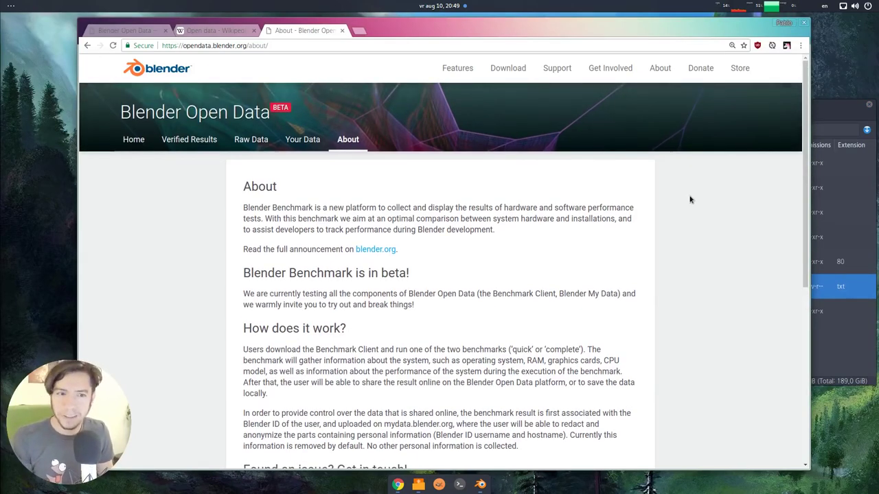
Step: Open benchmark-result.txt in a text editor and launch blender-benchmark with Execute
left_click(841, 331)
double_click(520, 289)
left_click(652, 339)
double_click(489, 312)
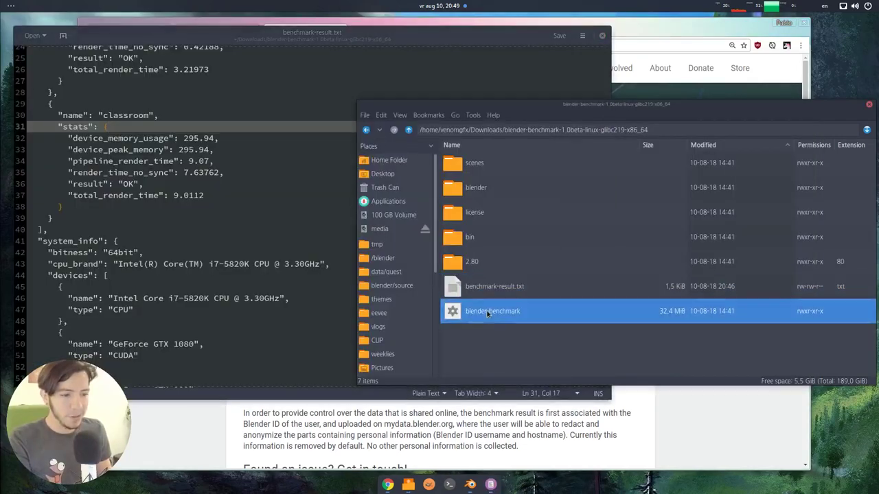
left_click(59, 59)
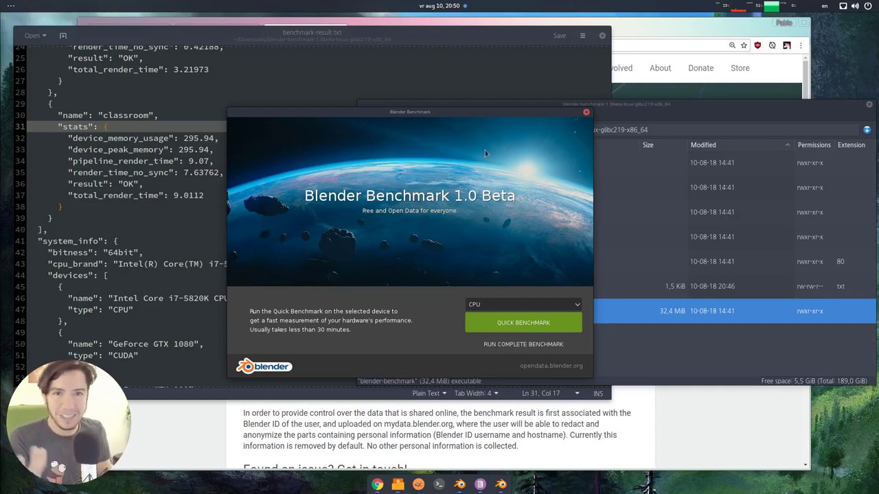
Step: Close Blender Benchmark and the result file, then open Your Data in the browser
left_click(586, 112)
left_click(602, 36)
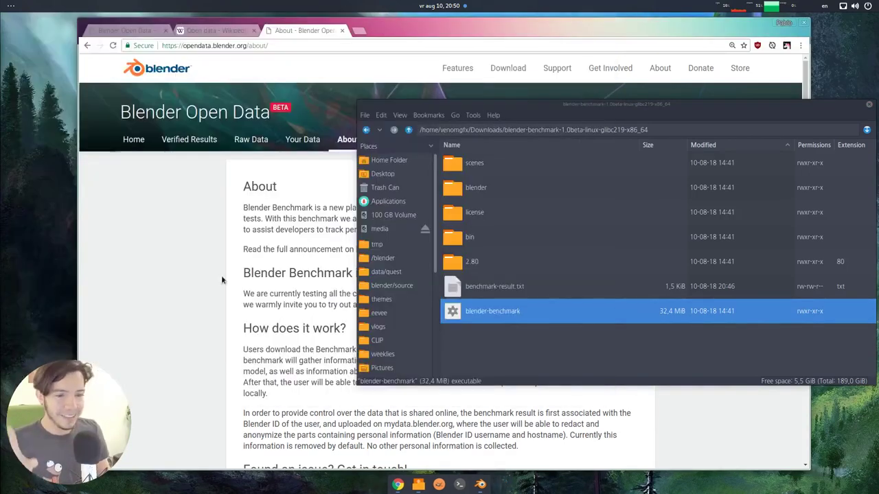
left_click(254, 245)
left_click(309, 142)
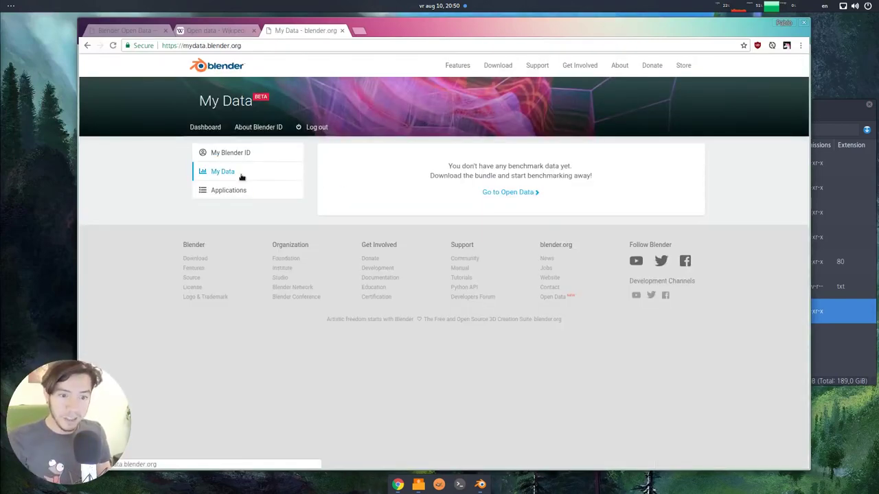
Step: Go back to the Open Data home page and scroll down to its charts
key("alt+Left")
left_click(133, 140)
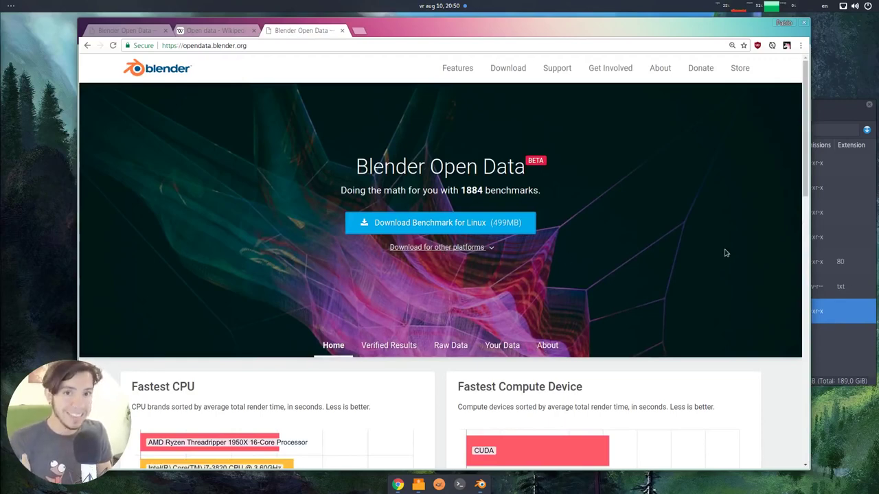
scroll(725, 253, "down", 5)
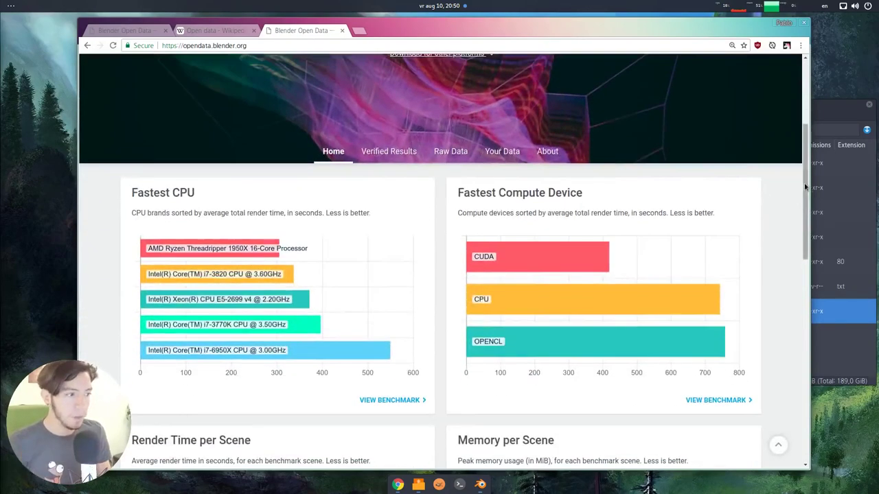
Step: Narrow the browser window and view the Fastest CPU and Fastest Compute Device charts
left_click_drag(805, 187, 807, 199)
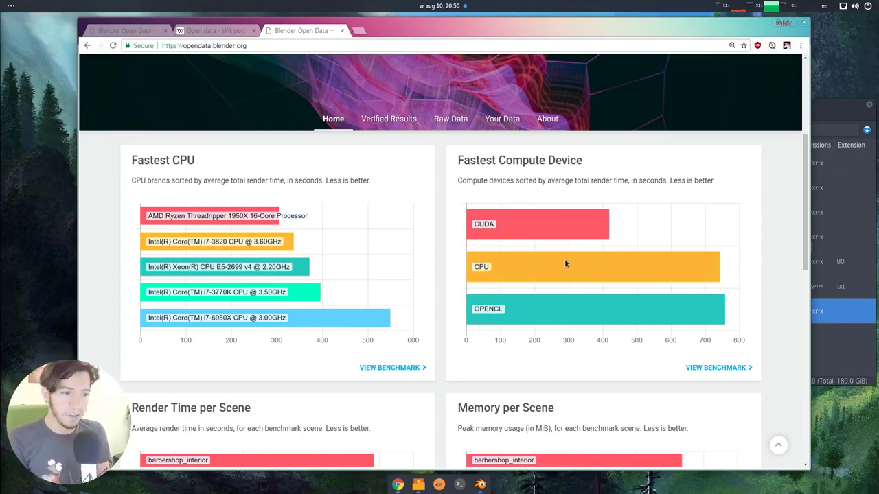
left_click_drag(808, 154, 800, 154)
scroll(800, 153, "up", 3)
scroll(799, 177, "down", 2)
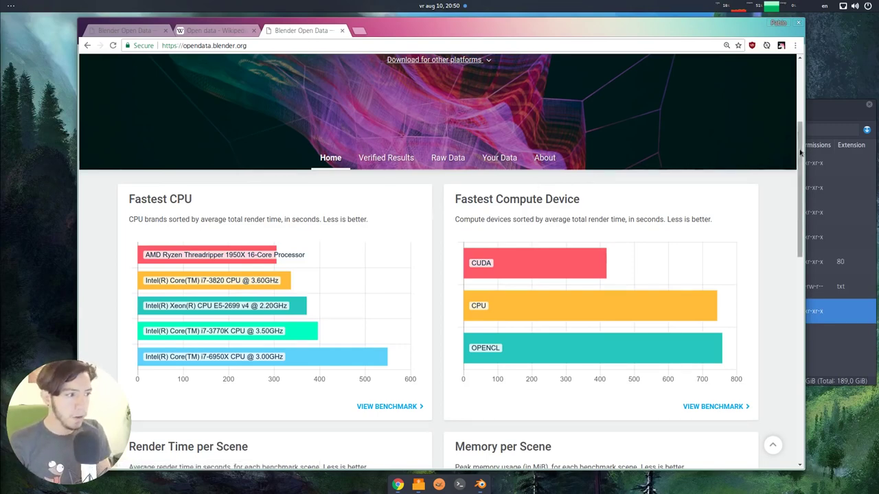
scroll(798, 159, "down", 1)
left_click_drag(798, 160, 798, 167)
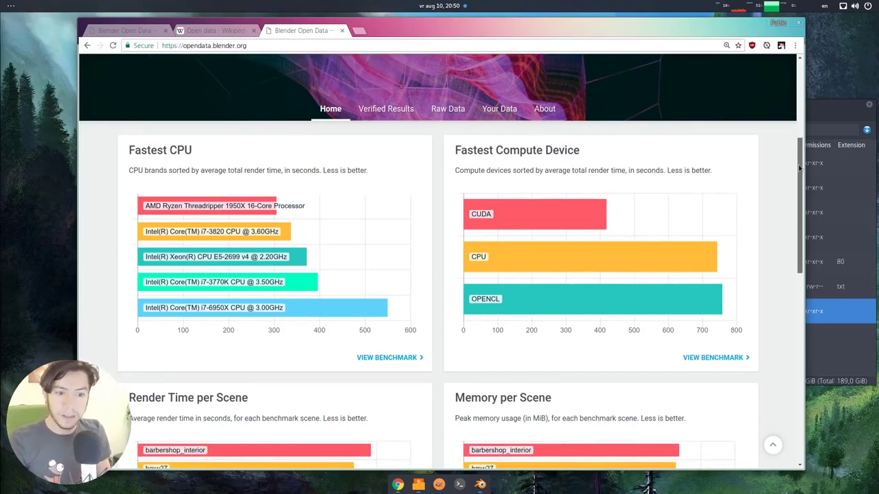
left_click(389, 357)
scroll(703, 235, "down", 1)
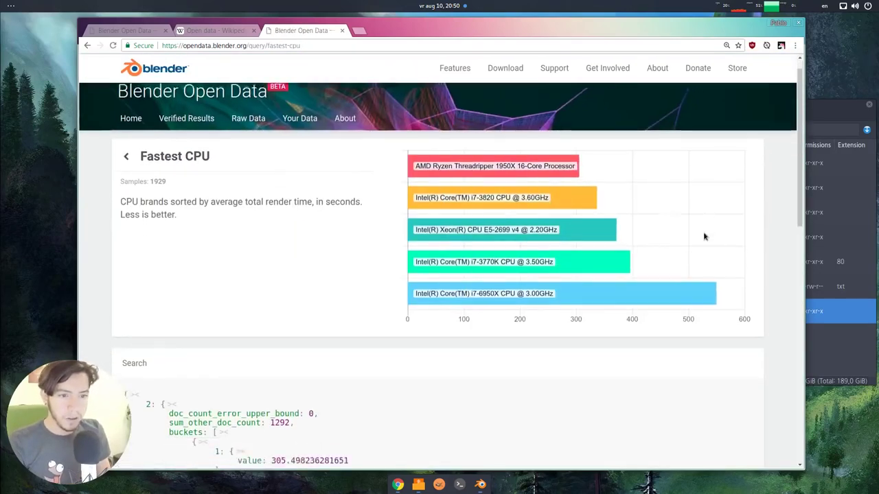
scroll(600, 250, "down", 15)
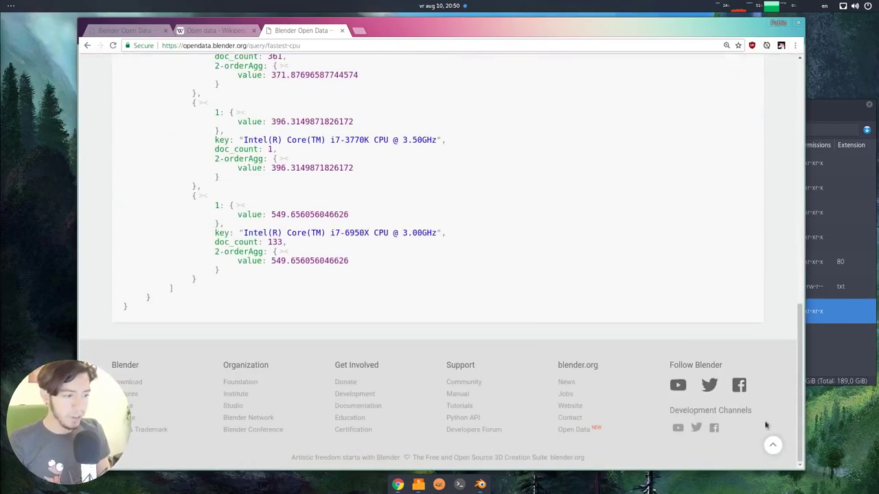
left_click(773, 445)
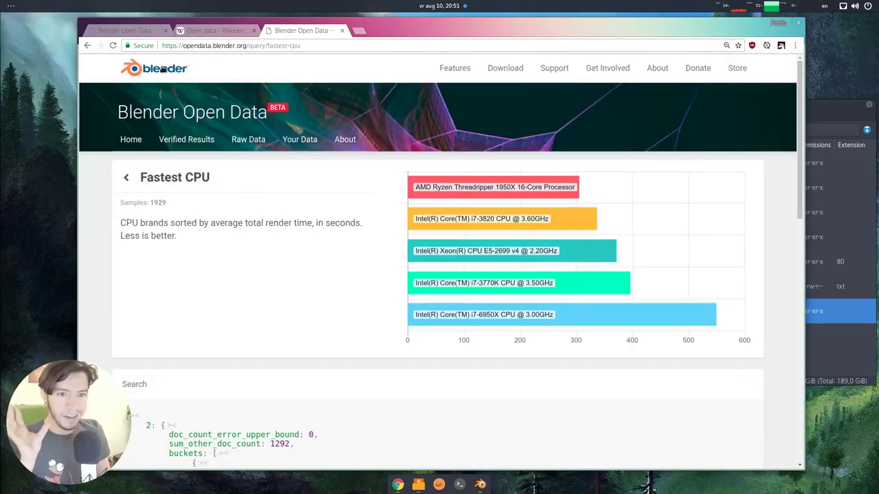
left_click(162, 69)
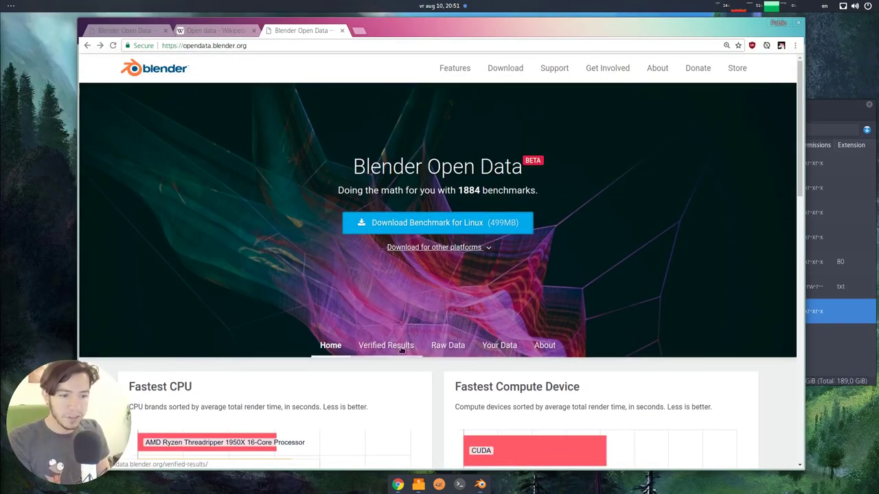
Step: Visit the Verified Results 'Coming Soon' page, then the Raw Data page
left_click(385, 291)
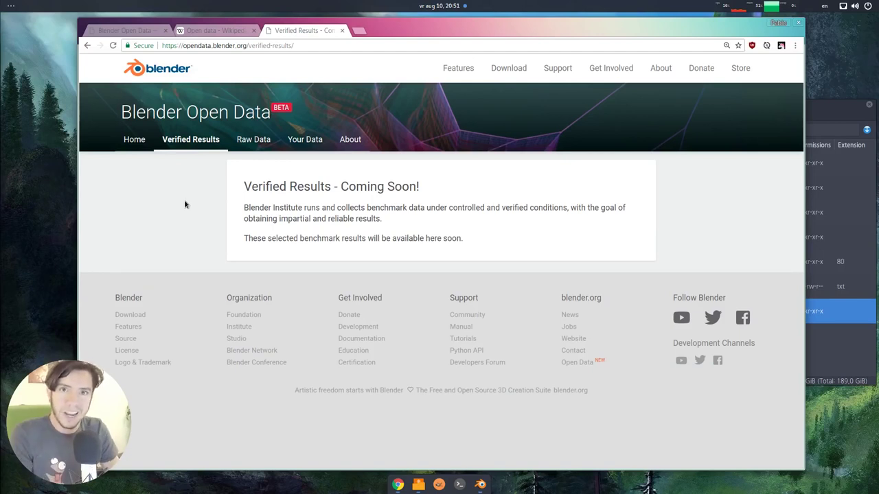
left_click(253, 140)
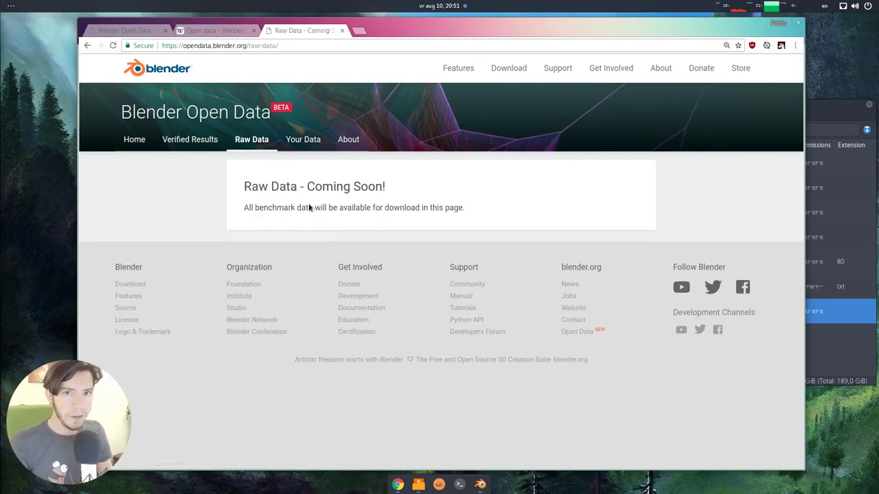
Step: Glance at My Data, then return Home and scroll to the Fastest CPU and Compute Device charts
left_click(295, 140)
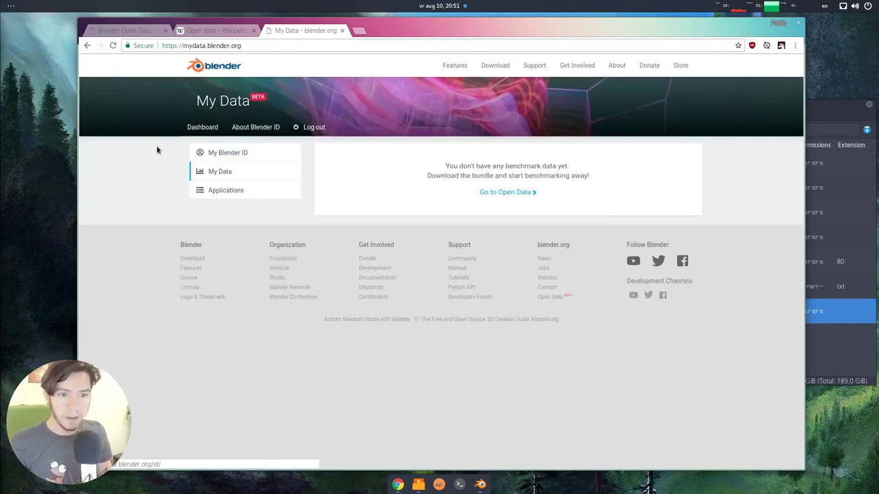
key("alt+Left")
left_click(135, 139)
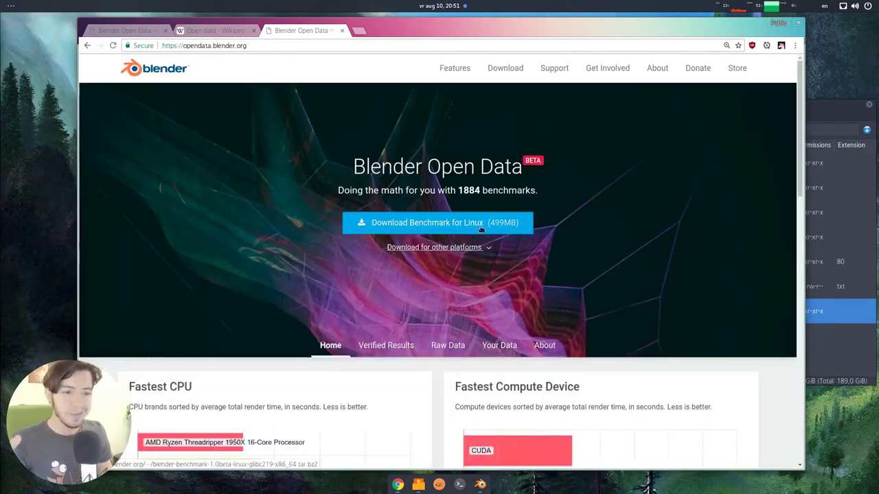
scroll(711, 243, "down", 5)
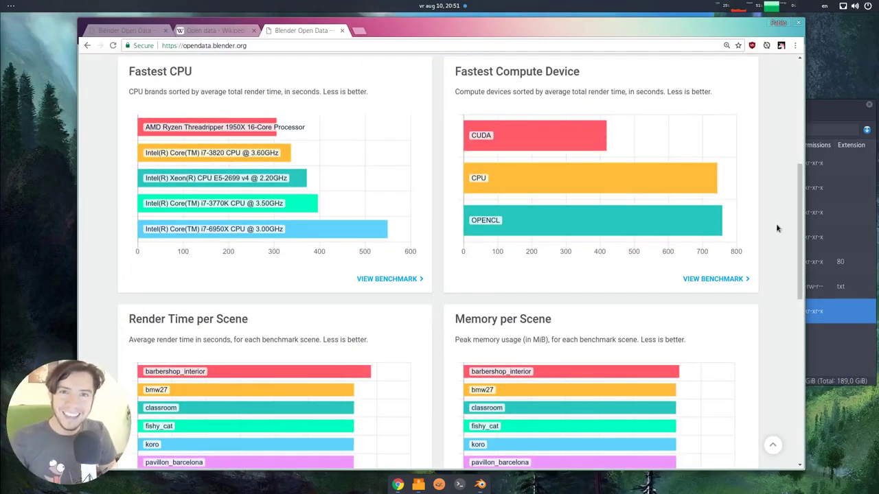
scroll(776, 223, "up", 2)
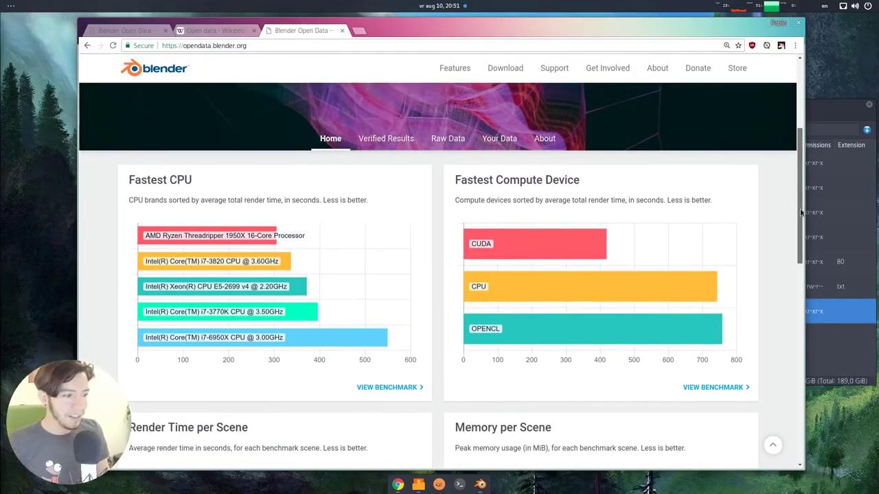
scroll(800, 213, "down", 1)
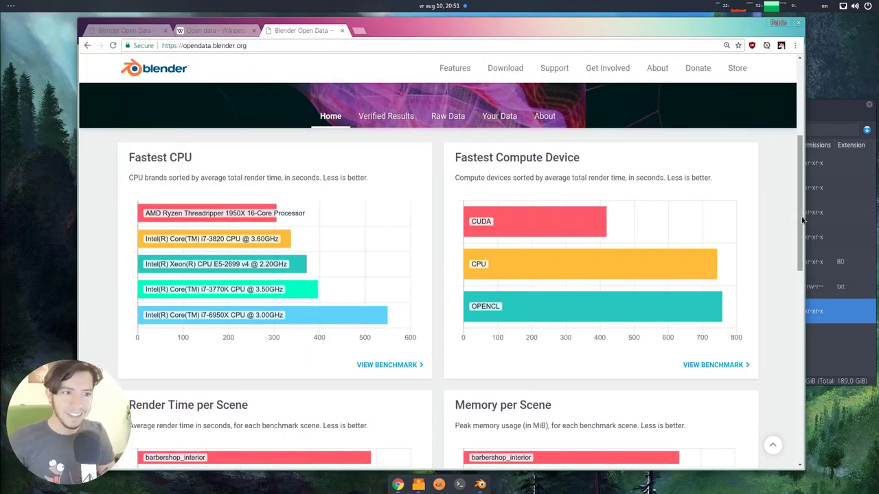
Step: Reset the home page zoom to 100% and scroll through the banner and charts
key("ctrl+minus")
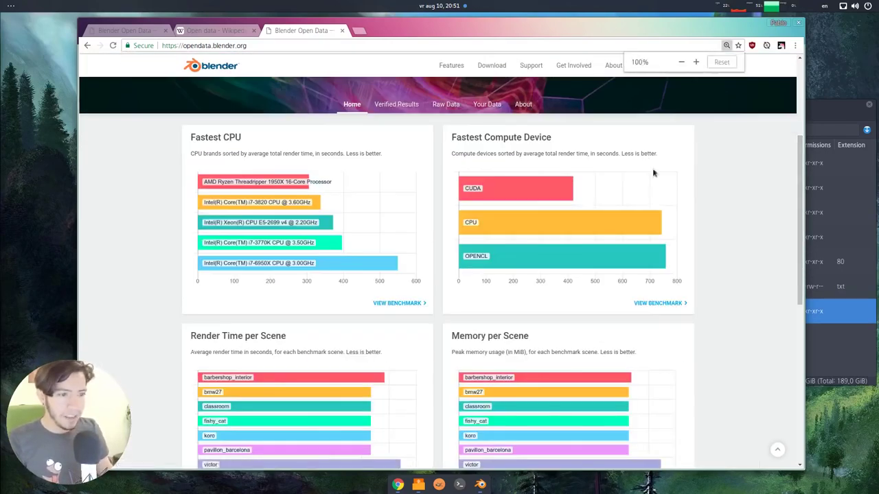
scroll(752, 226, "up", 4)
scroll(752, 225, "down", 3)
scroll(753, 225, "up", 1)
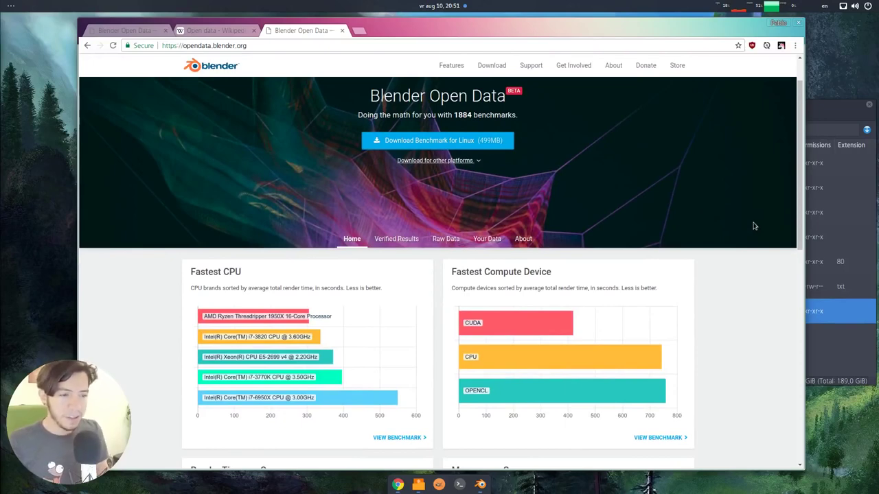
scroll(802, 194, "up", 2)
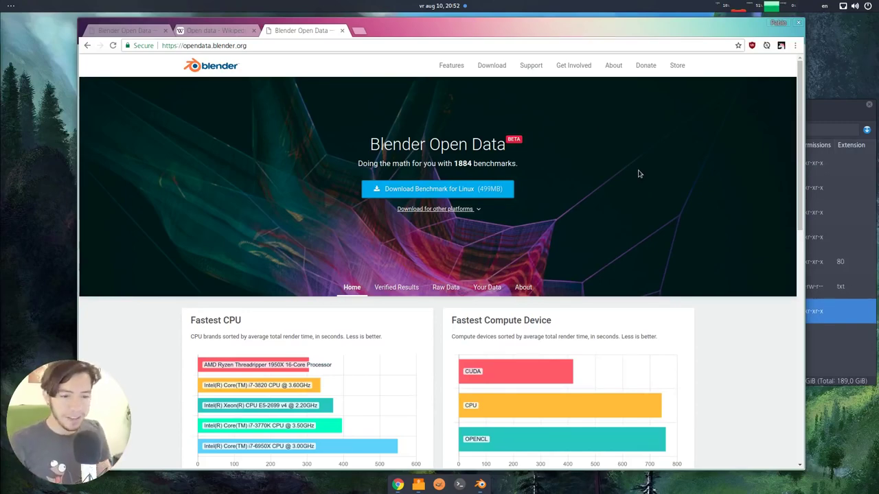
scroll(635, 175, "down", 3)
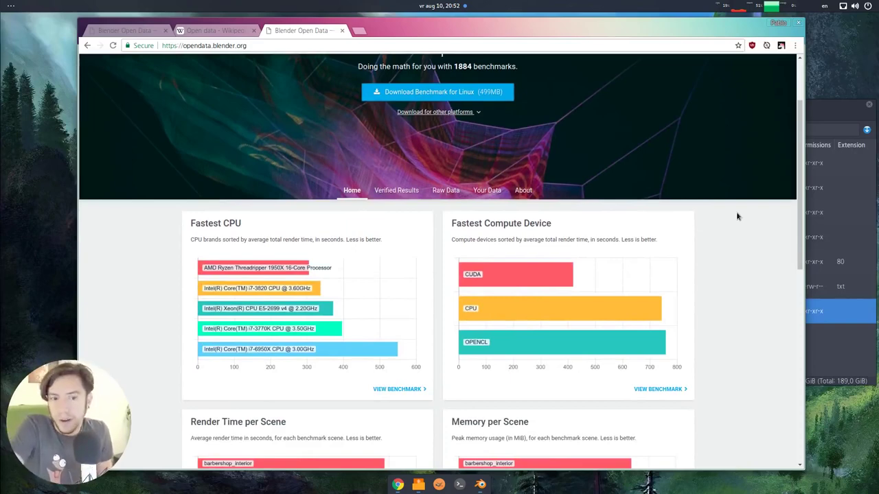
Step: View the detailed Fastest CPU benchmark, then return to the home page charts
left_click(402, 392)
key("alt+Left")
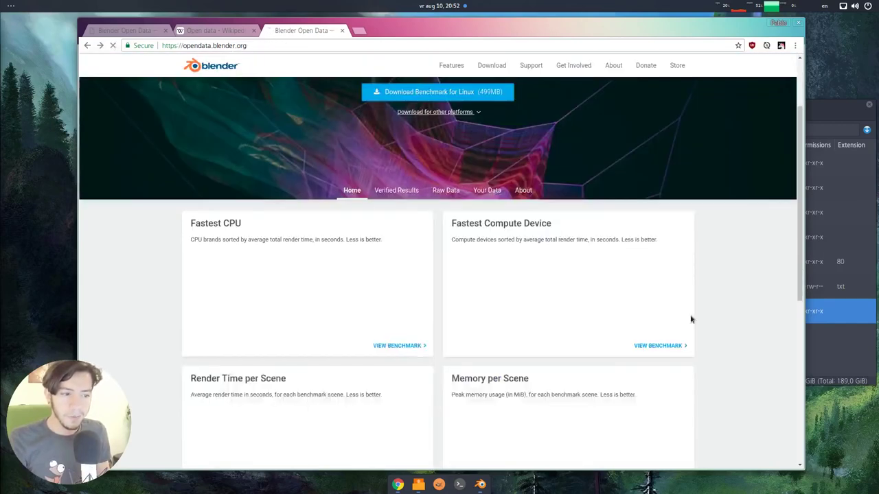
scroll(742, 306, "down", 1)
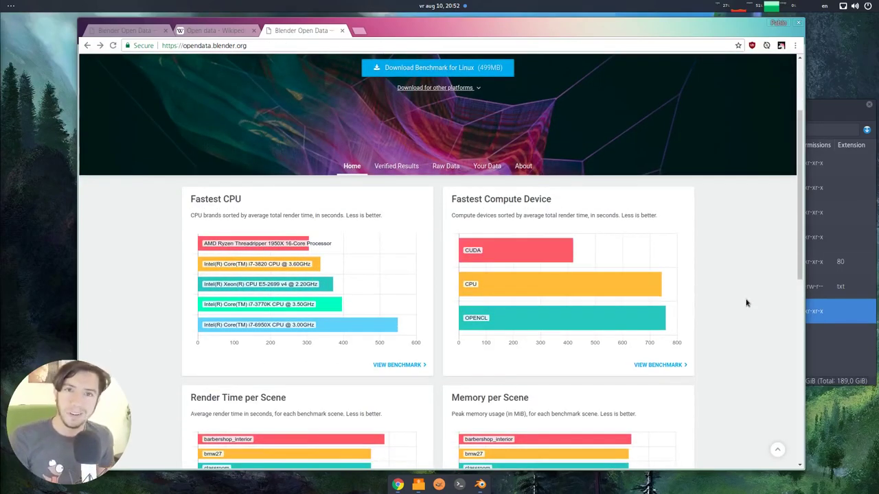
scroll(747, 299, "up", 3)
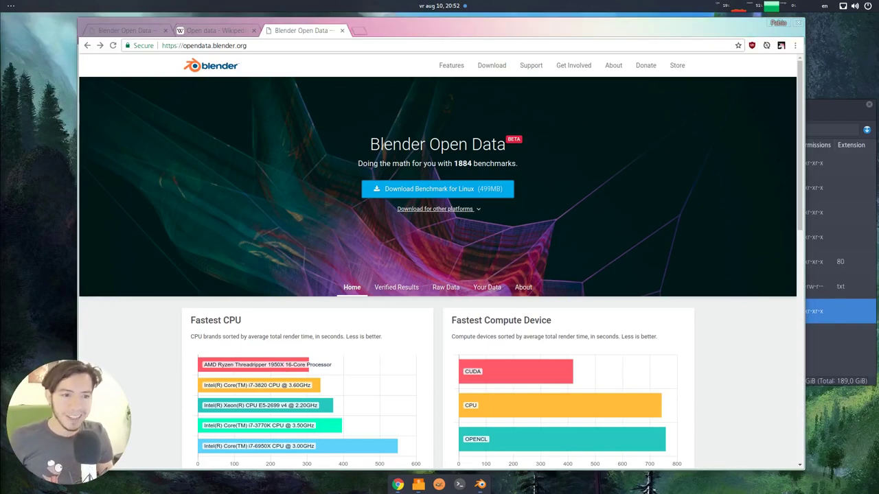
left_click(574, 206)
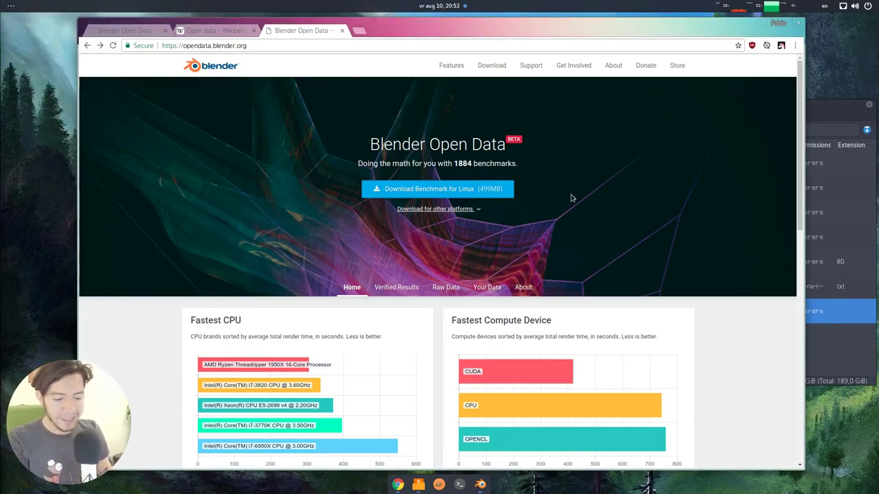